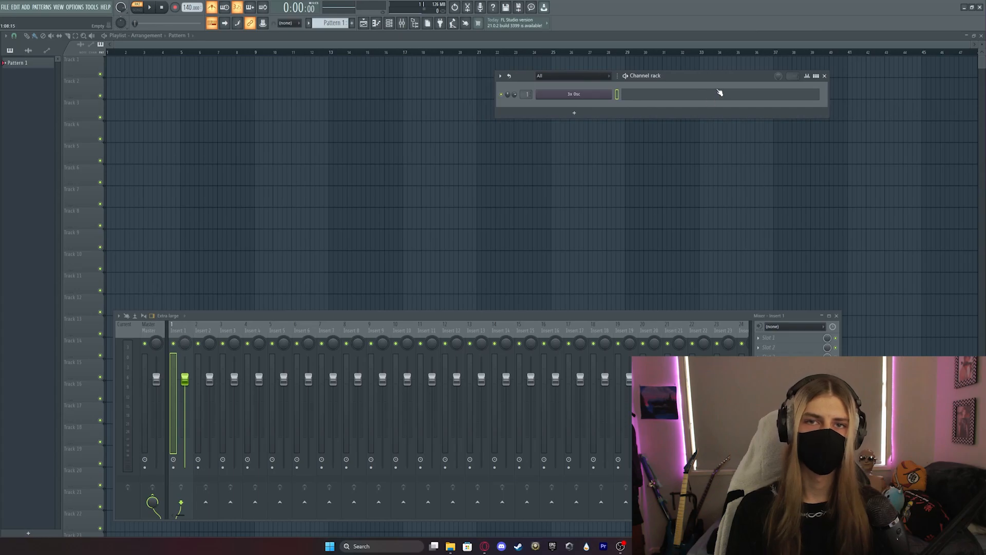
In the 3x Osc channel, minimise phase offset and detune on oscillators 2 and 3, and lower the coarse pitch of oscillators 1 and 2
{"action": "left_click", "coordinate": [576, 99]}
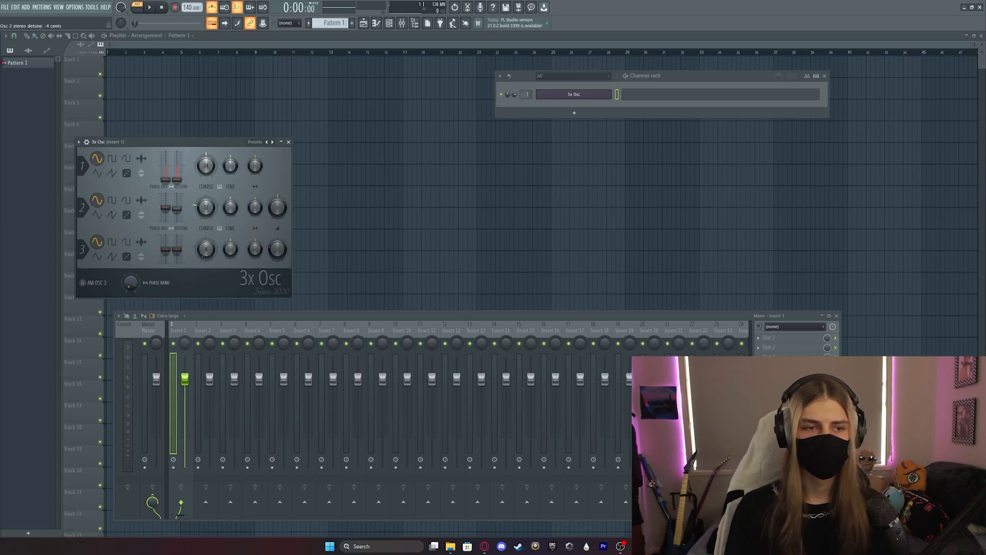
{"action": "left_click_drag", "start_coordinate": [177, 208], "coordinate": [169, 213]}
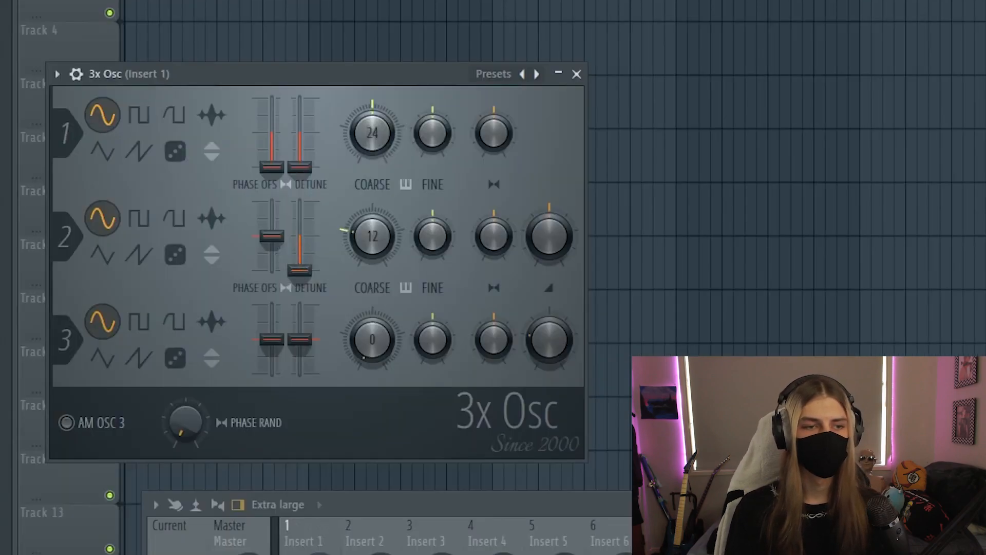
{"action": "left_click_drag", "start_coordinate": [271, 236], "coordinate": [272, 271]}
{"action": "left_click_drag", "start_coordinate": [271, 339], "coordinate": [271, 374]}
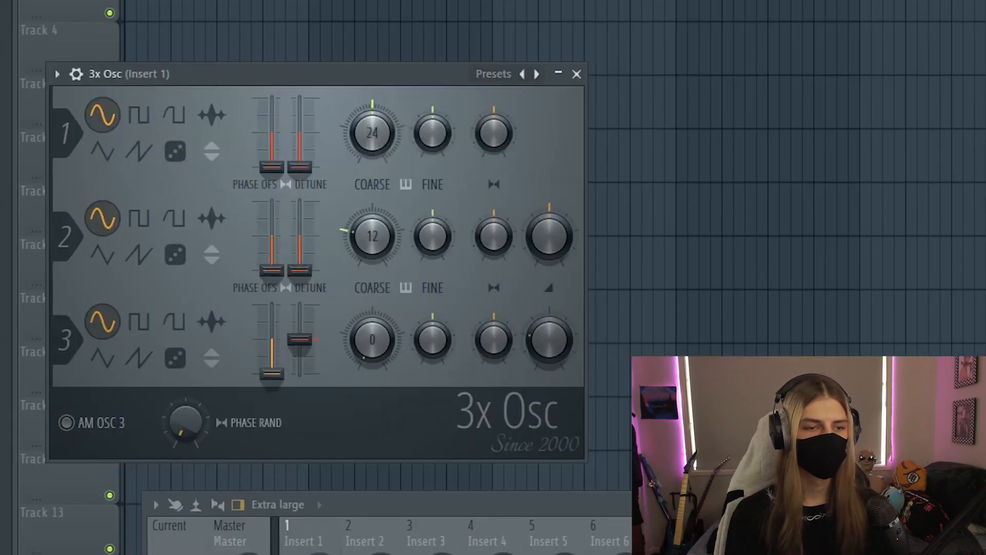
{"action": "left_click_drag", "start_coordinate": [299, 339], "coordinate": [300, 373]}
{"action": "left_click_drag", "start_coordinate": [384, 246], "coordinate": [384, 308]}
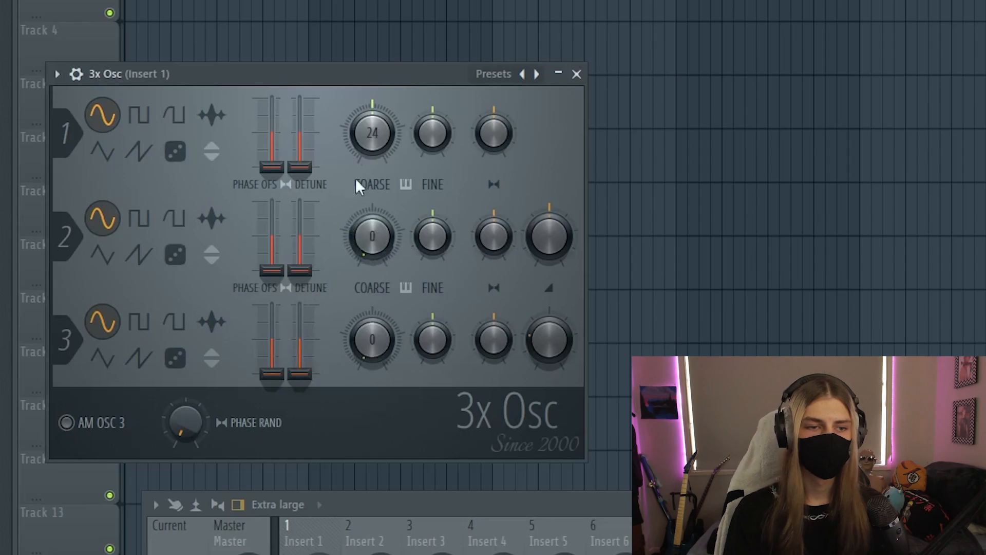
{"action": "left_click_drag", "start_coordinate": [372, 123], "coordinate": [372, 200]}
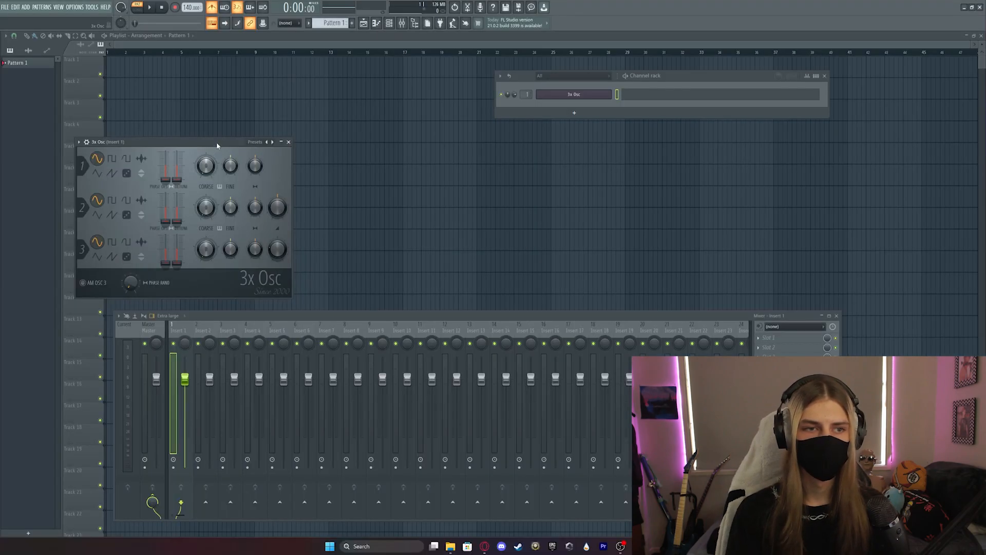
Move the 3x Osc window higher over the playlist and audition the sound with test notes F5 and C5
{"action": "left_click_drag", "start_coordinate": [398, 76], "coordinate": [451, 16]}
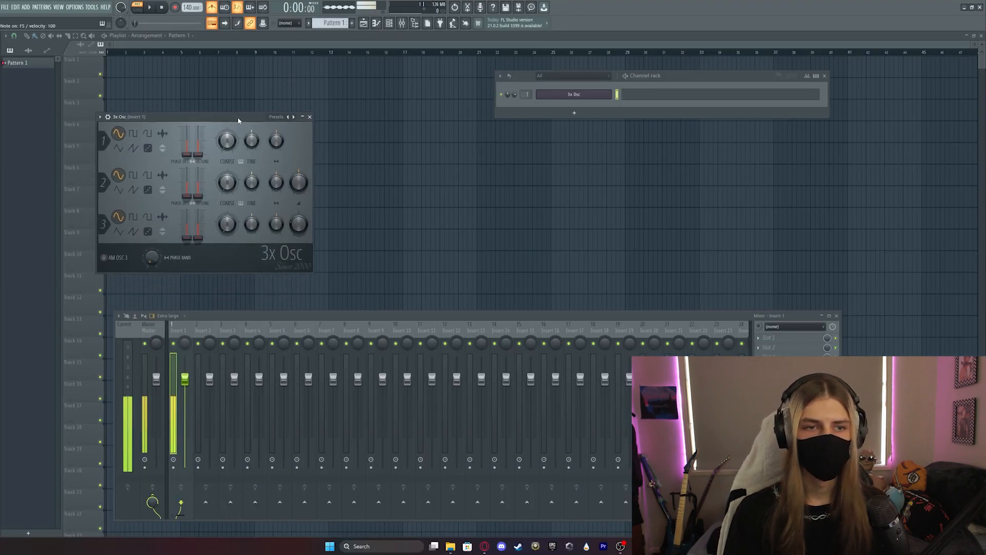
{"action": "key", "text": "r"}
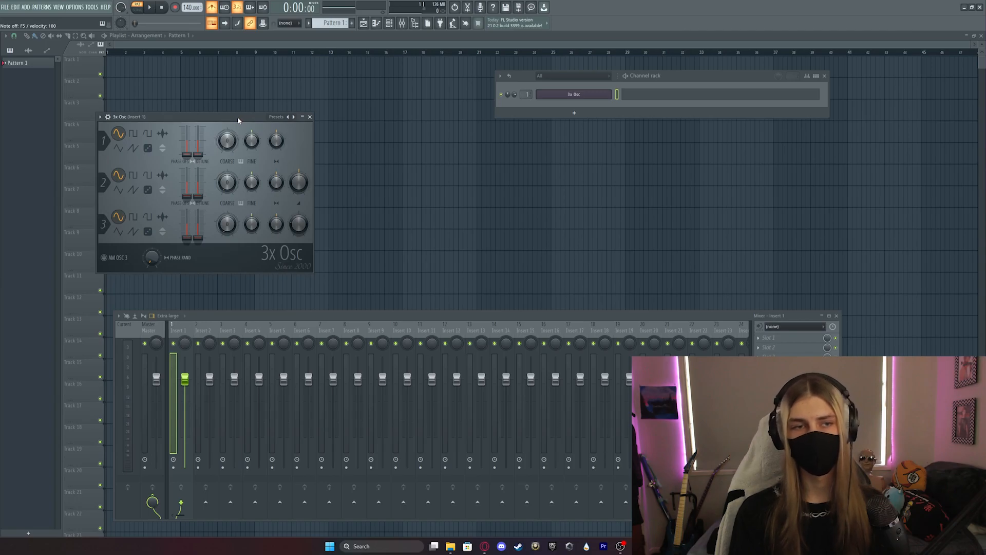
{"action": "left_click_drag", "start_coordinate": [237, 120], "coordinate": [275, 72]}
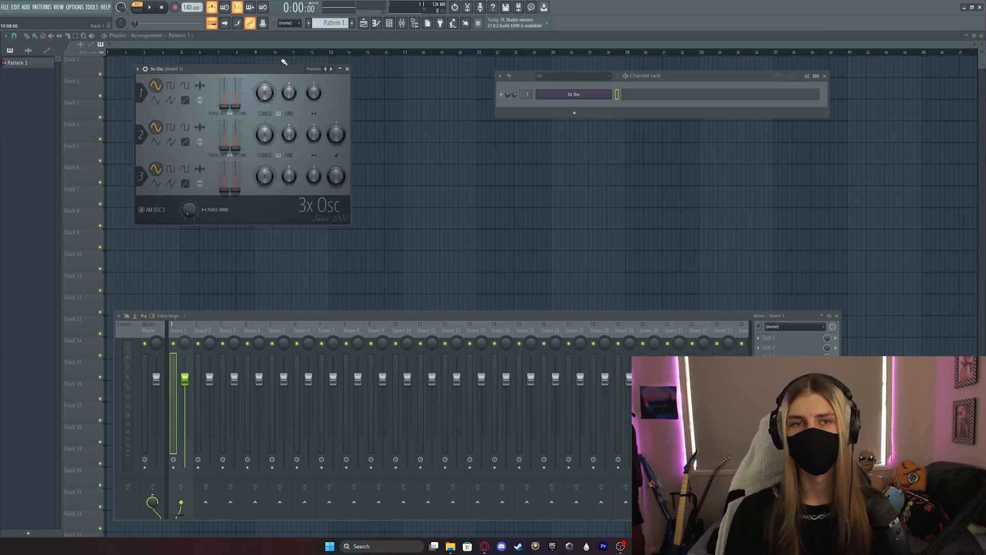
{"action": "left_click_drag", "start_coordinate": [278, 71], "coordinate": [279, 75]}
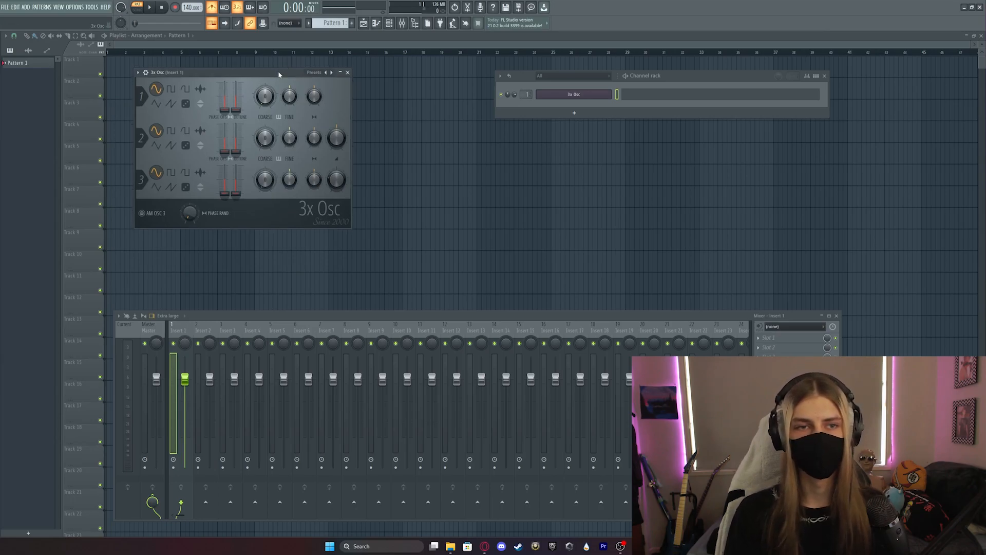
{"action": "key", "text": "b"}
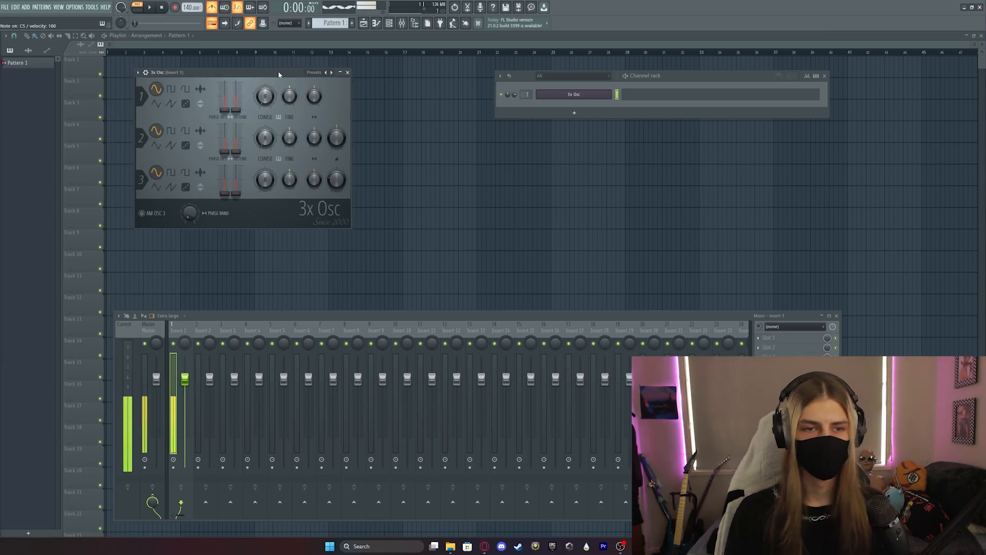
Draw C#4, B3 and D4 notes across the first bar of the 3x Osc piano roll and play them back
{"action": "left_click", "coordinate": [380, 26]}
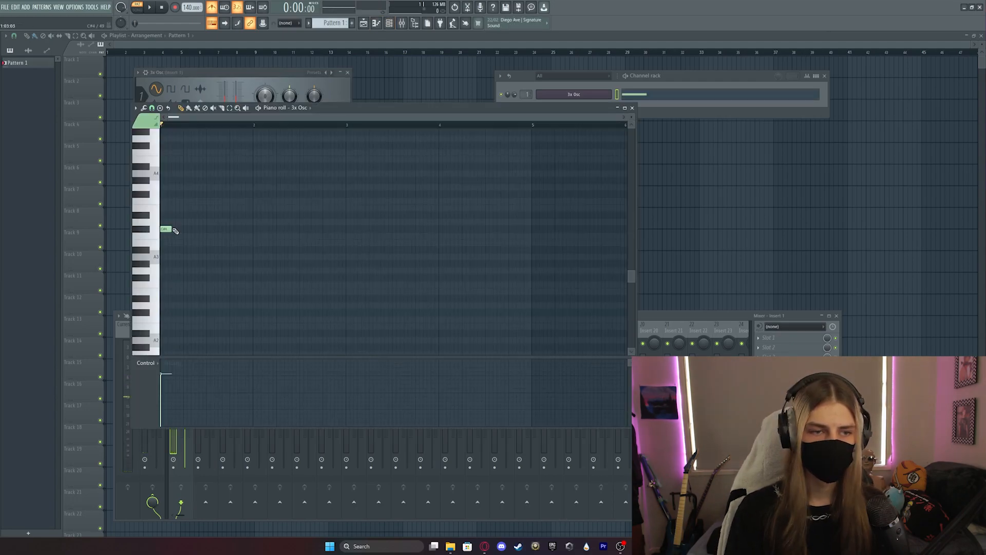
{"action": "left_click", "coordinate": [192, 243]}
{"action": "left_click_drag", "start_coordinate": [181, 233], "coordinate": [218, 246]}
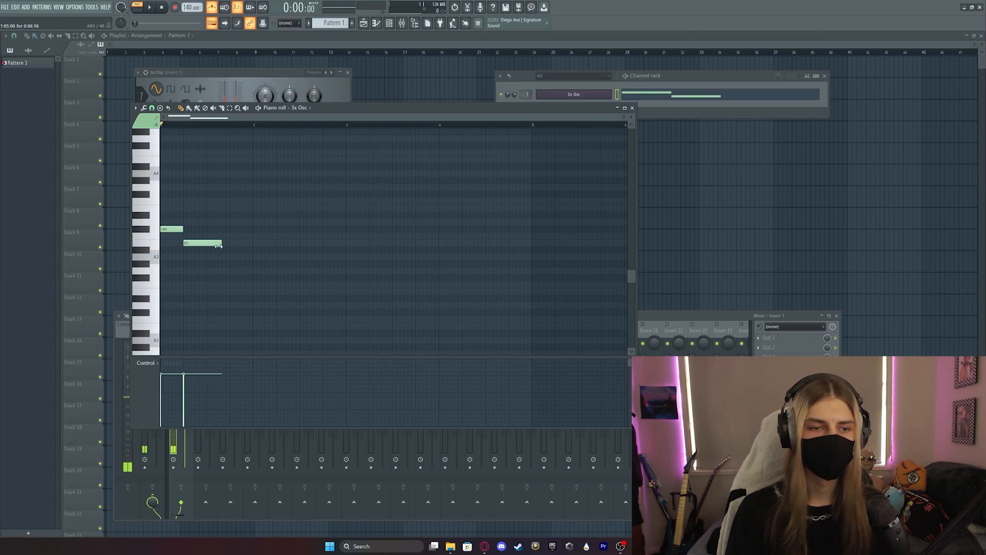
{"action": "left_click", "coordinate": [233, 222]}
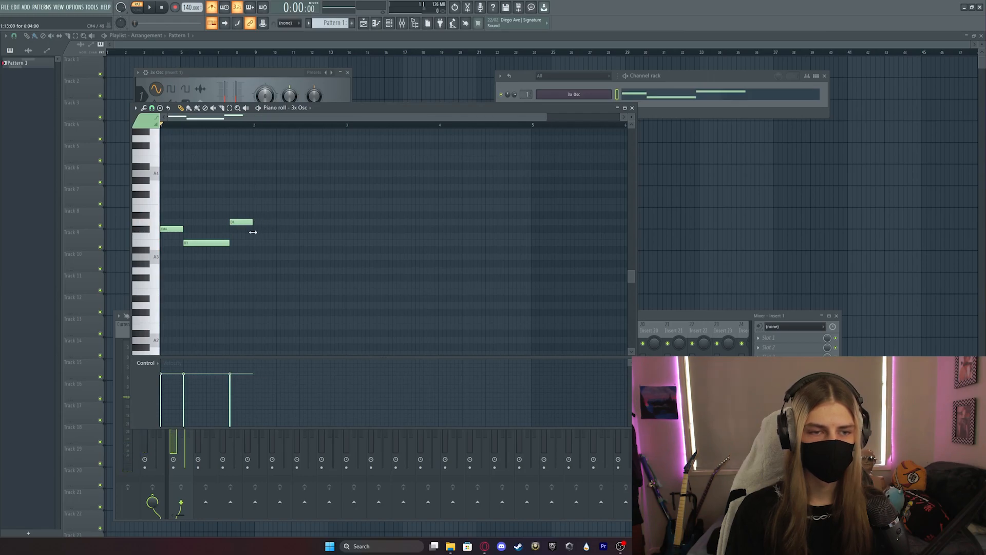
{"action": "key", "text": "space"}
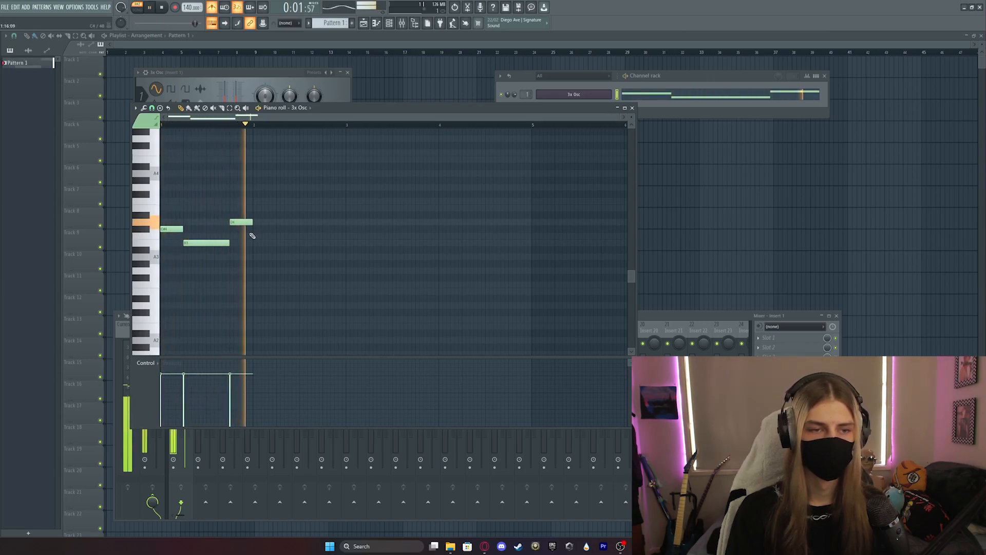
{"action": "key", "text": "space"}
Rework the bar into E4, B4, A4, F#4, D4 and D#4, extending the last note to the bar's end
{"action": "left_click_drag", "start_coordinate": [172, 228], "coordinate": [172, 222]}
{"action": "left_click_drag", "start_coordinate": [228, 242], "coordinate": [223, 235]}
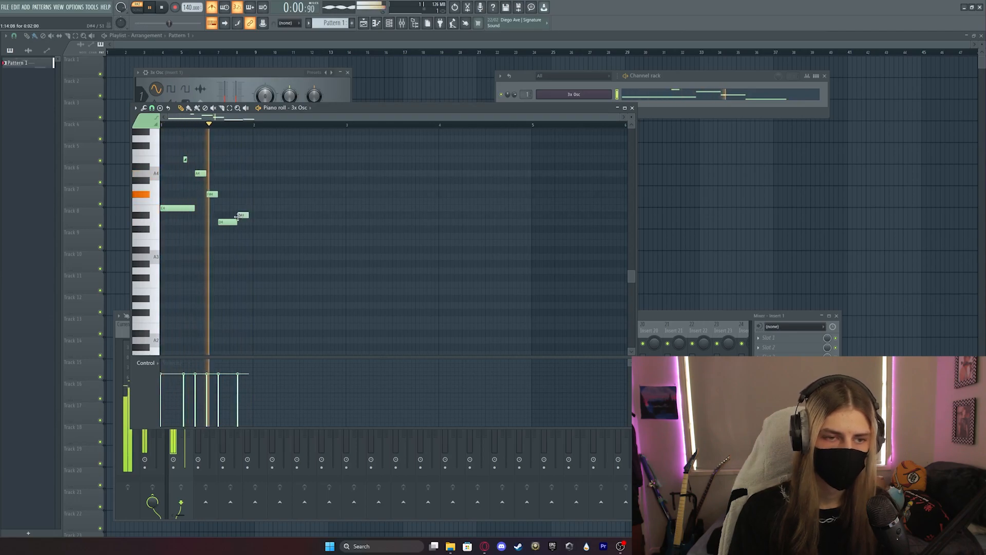
{"action": "left_click_drag", "start_coordinate": [249, 217], "coordinate": [252, 217]}
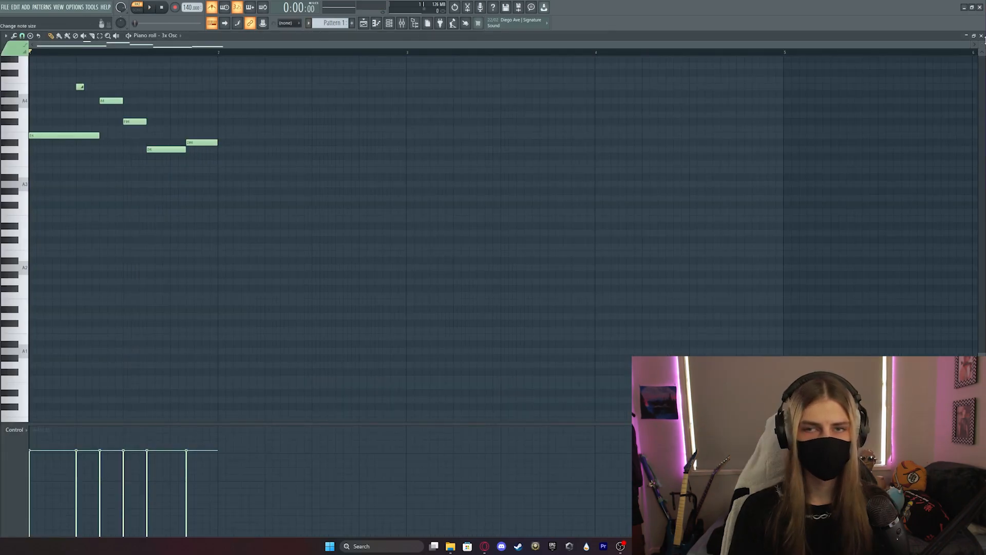
Close the piano roll and 3x Osc windows and place Pattern 1 four times in a row on Track 1
{"action": "left_click", "coordinate": [973, 35]}
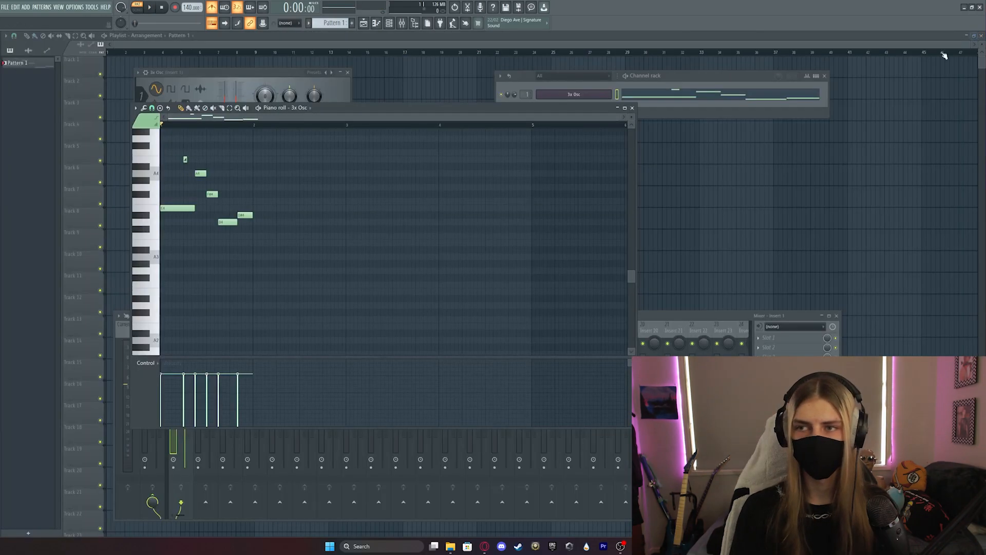
{"action": "left_click", "coordinate": [632, 108]}
{"action": "left_click", "coordinate": [348, 72]}
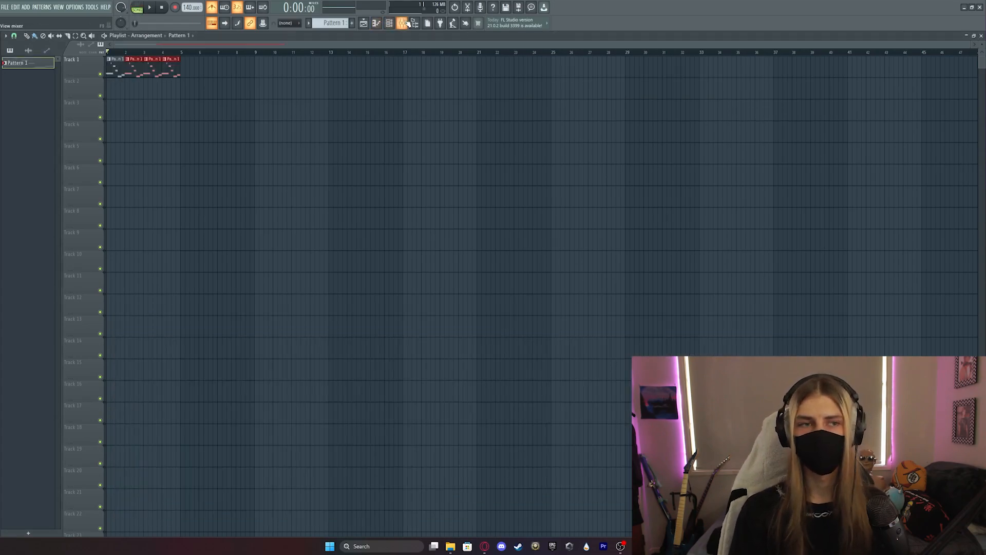
Add a second 3x Osc channel and pull the phase offset and detune of all three oscillators to minimum
{"action": "left_click", "coordinate": [390, 24]}
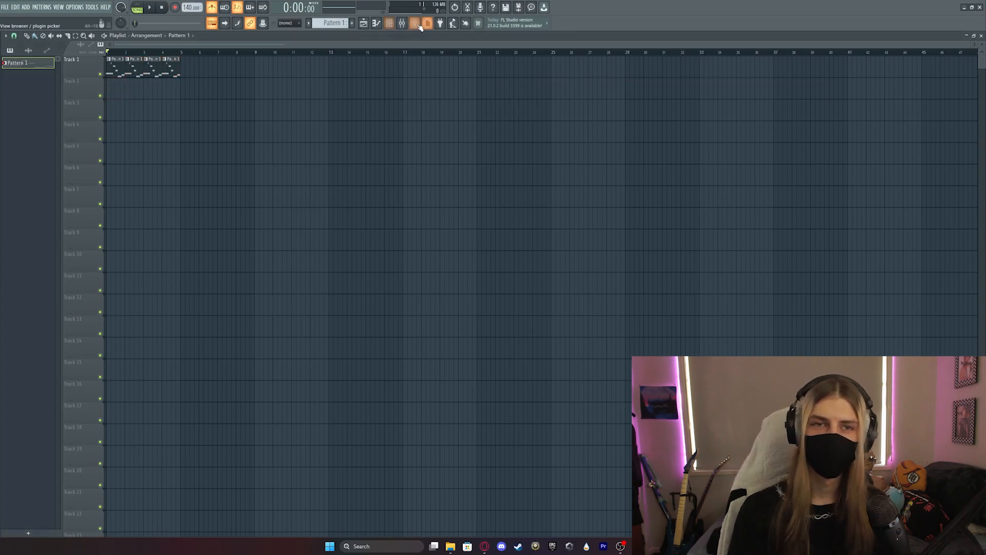
{"action": "left_click", "coordinate": [401, 23]}
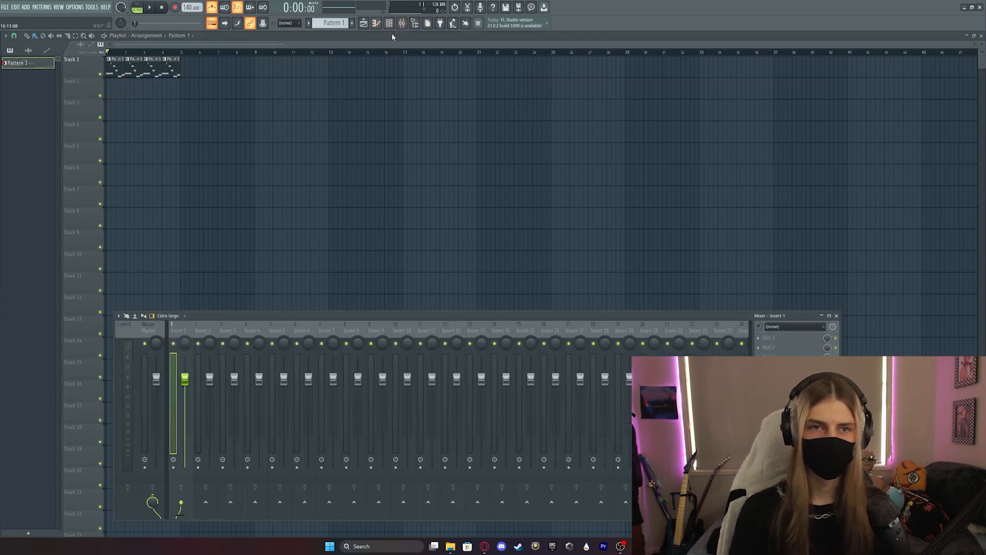
{"action": "left_click", "coordinate": [389, 24]}
{"action": "key", "text": "e"}
{"action": "left_click", "coordinate": [574, 112]}
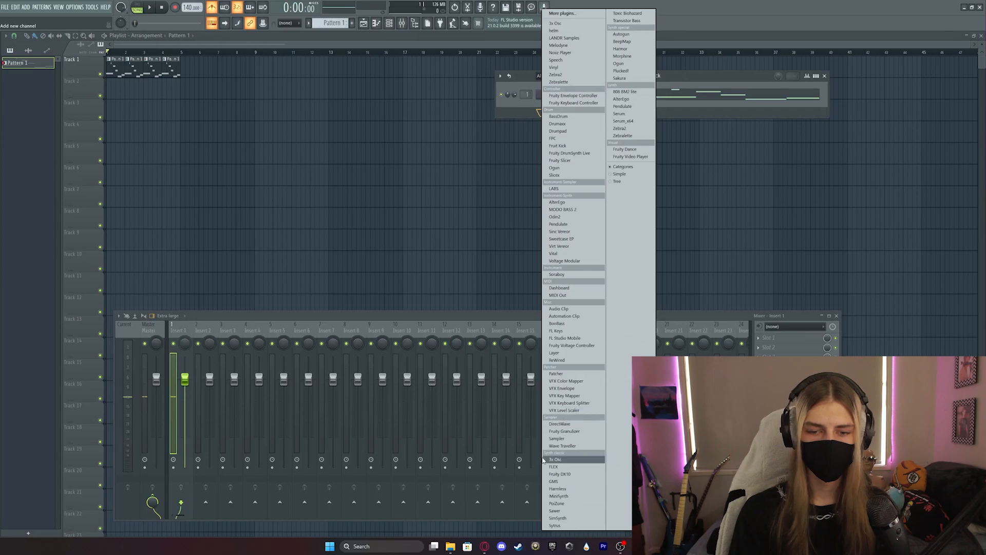
{"action": "left_click", "coordinate": [557, 459]}
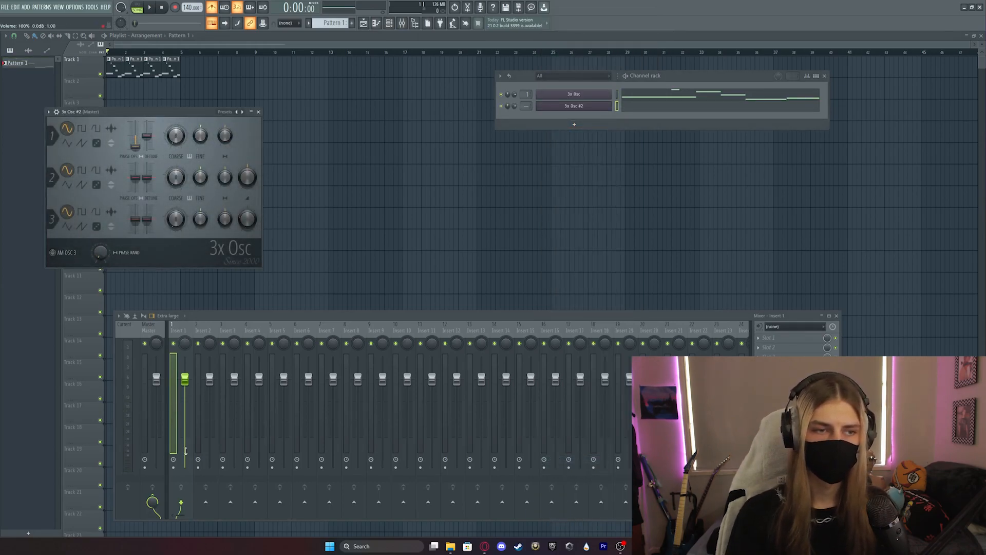
{"action": "key", "text": "w"}
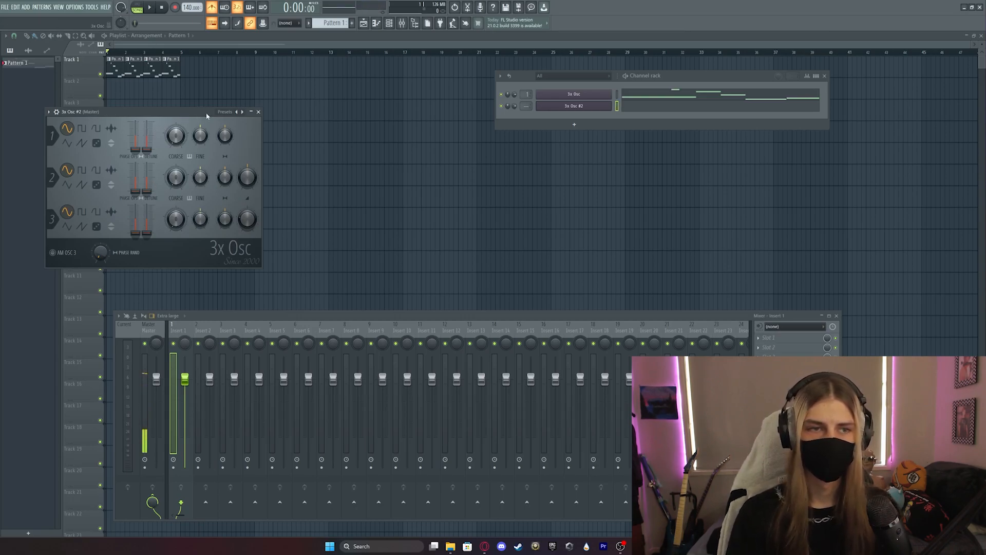
Create a new pattern named Meldoi and place it on Track 2 beneath the Pattern 1 clips
{"action": "left_click", "coordinate": [351, 23]}
{"action": "type", "text": "Mel"}
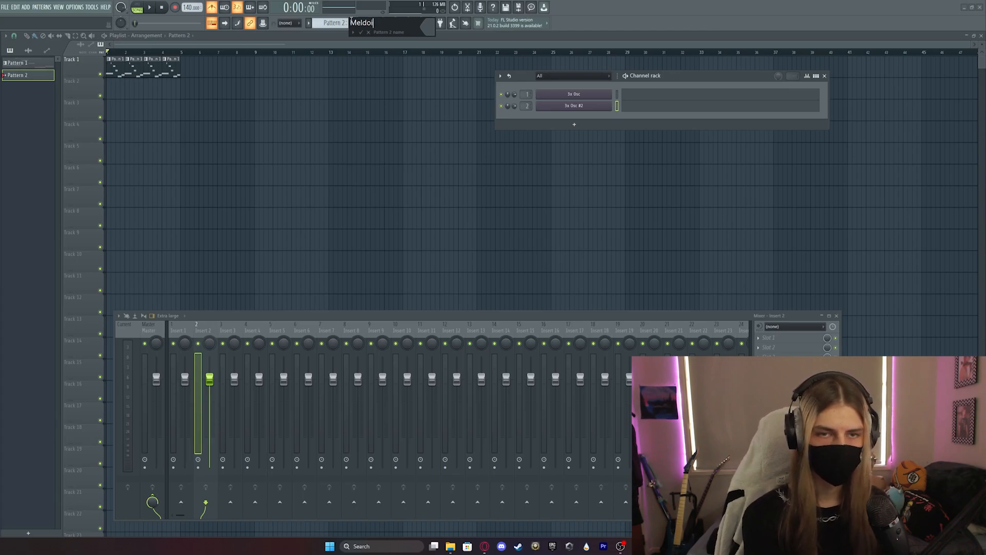
{"action": "type", "text": "doi"}
{"action": "key", "text": "Return"}
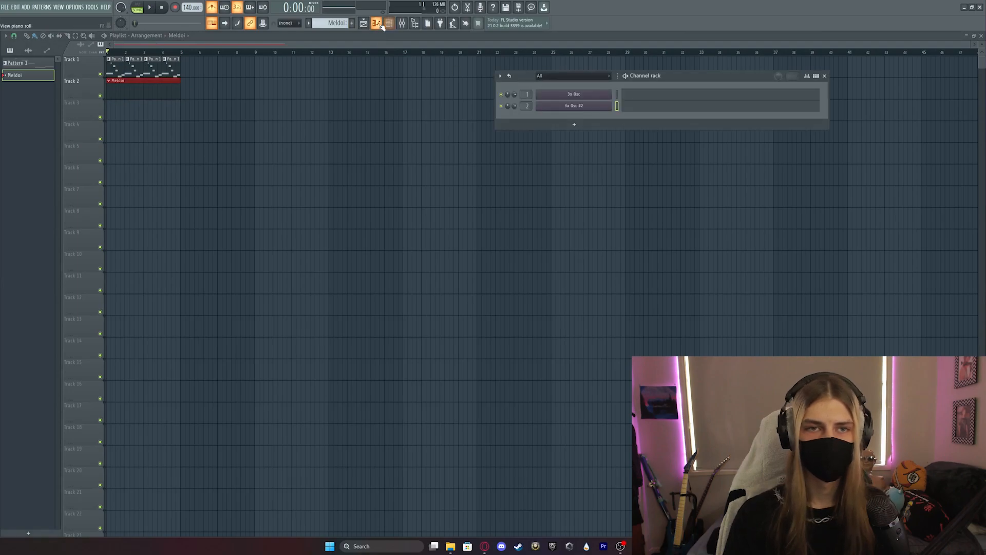
In the 3x Osc #2 piano roll, draw A5, G5, F#5 and G5 on bar 1's beats, plus a long B5 and short G#5 in bar 2
{"action": "left_click", "coordinate": [382, 27]}
{"action": "left_click", "coordinate": [167, 145]}
{"action": "left_click", "coordinate": [190, 159]}
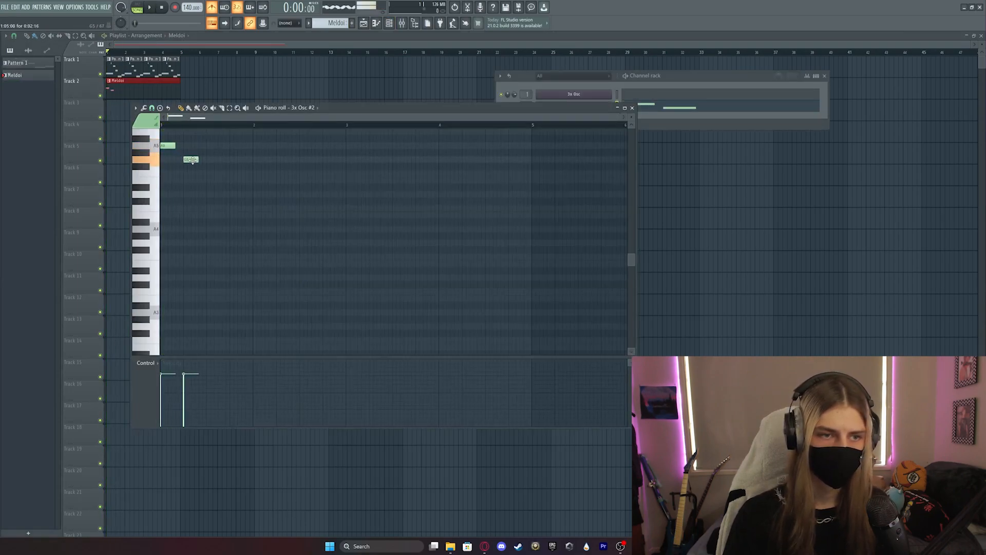
{"action": "left_click", "coordinate": [212, 166]}
{"action": "left_click", "coordinate": [232, 173]}
{"action": "left_click_drag", "start_coordinate": [231, 173], "coordinate": [254, 129]}
{"action": "key", "text": "space"}
{"action": "key", "text": "space"}
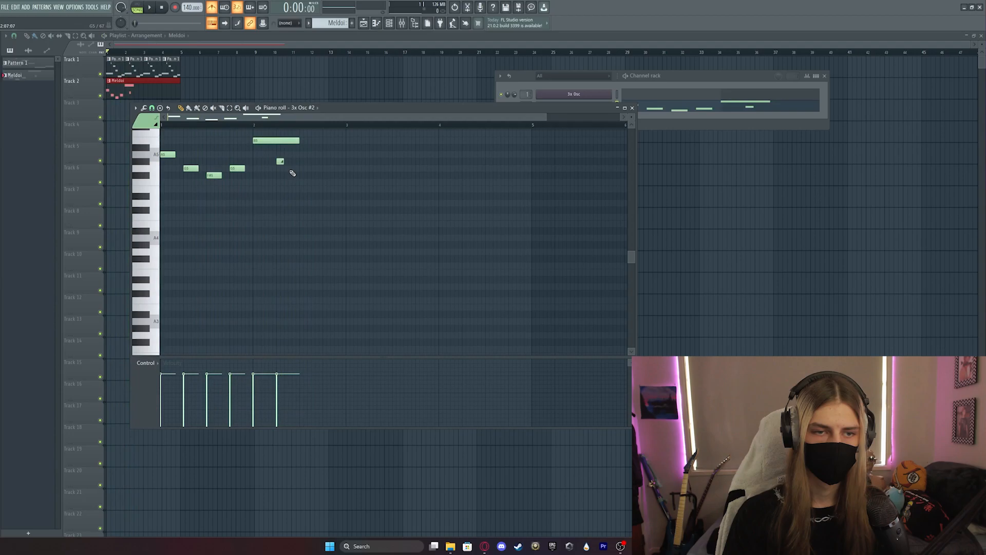
Play the melody back and add an F5 note starting at 2:09:00 with a duration of 0:04:00
{"action": "key", "text": "space"}
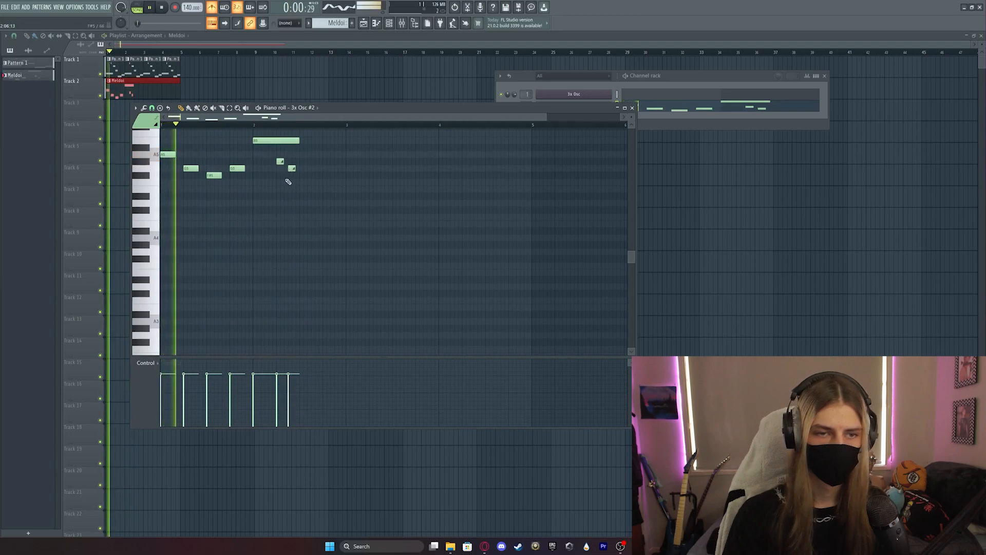
{"action": "left_click_drag", "start_coordinate": [202, 181], "coordinate": [431, 207]}
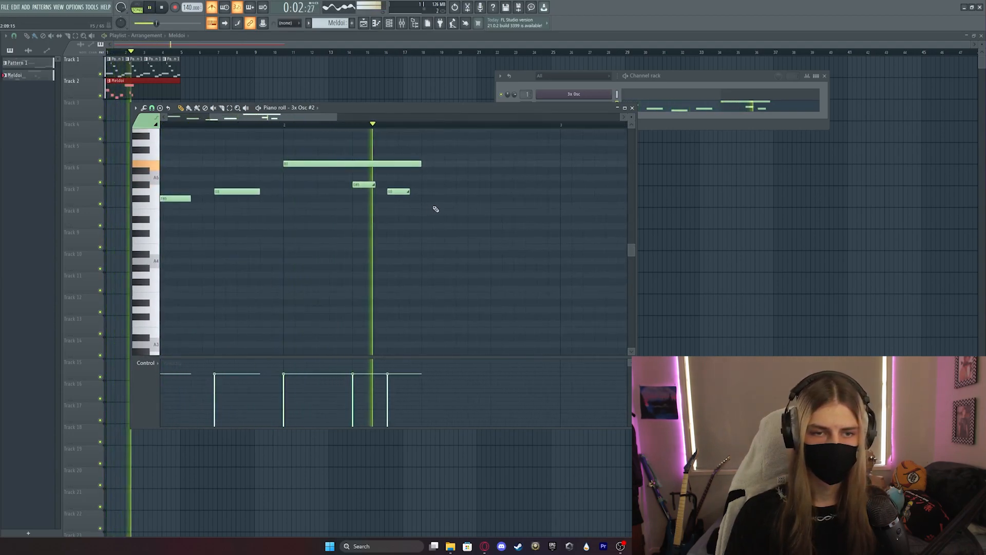
{"action": "key", "text": "space"}
{"action": "left_click", "coordinate": [424, 206]}
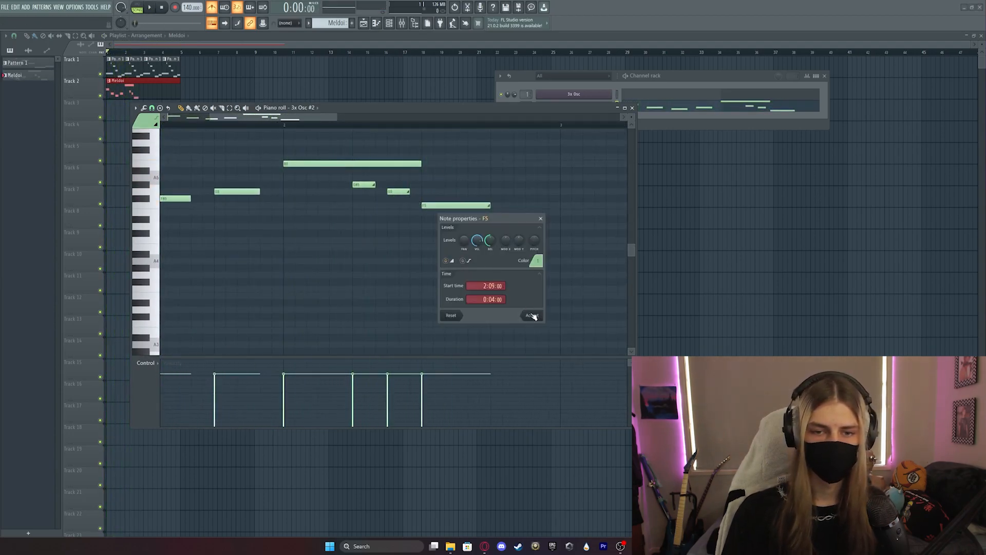
{"action": "left_click", "coordinate": [532, 315]}
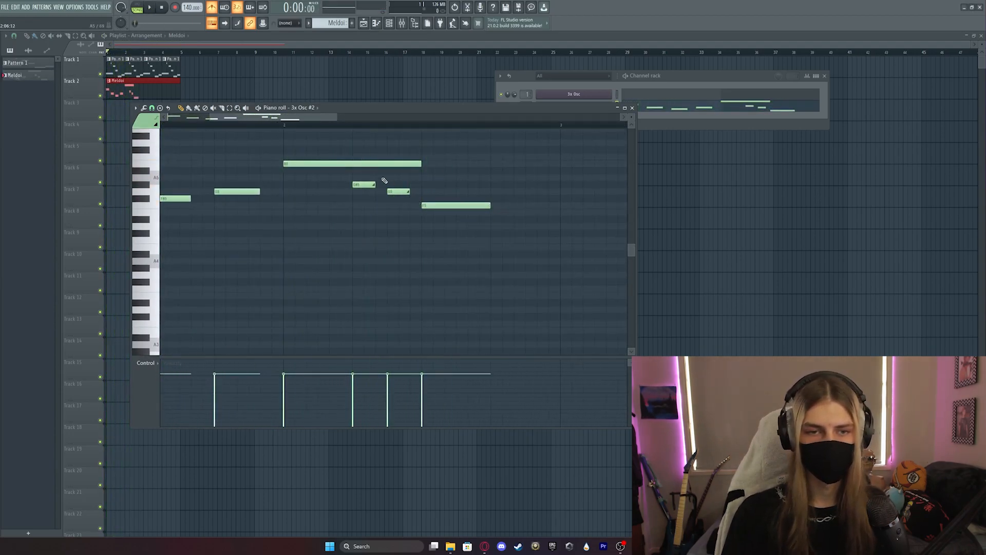
Raise the melody by an octave and add higher notes D#7, C#7, G7 and D7 above it
{"action": "left_click_drag", "start_coordinate": [416, 200], "coordinate": [368, 182]}
{"action": "key", "text": "space"}
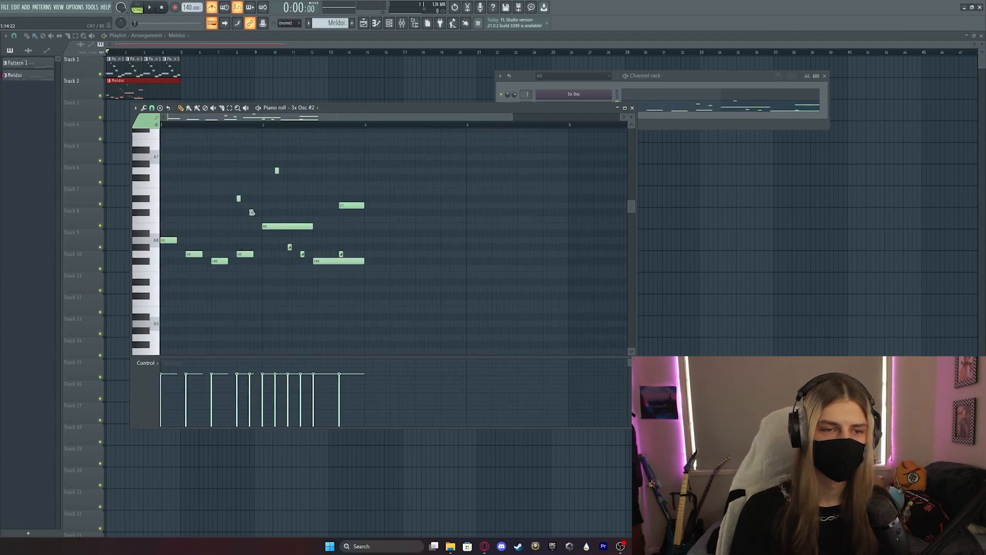
{"action": "scroll", "coordinate": [252, 212], "scroll_direction": "up", "scroll_amount": 3}
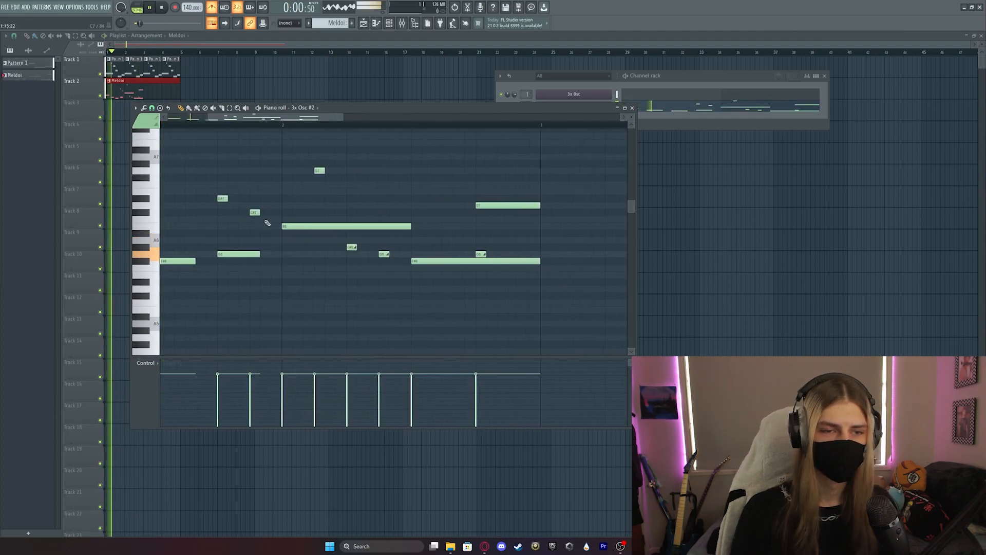
Add a short F7 slide note at 1:05:00 above the second melody note and play the melody back
{"action": "key", "text": "space"}
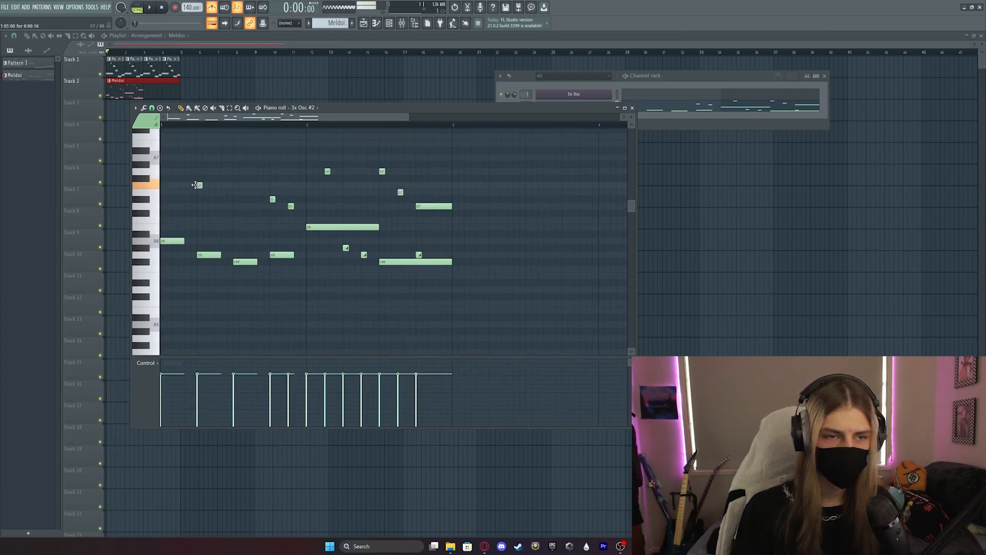
{"action": "double_click", "coordinate": [200, 184]}
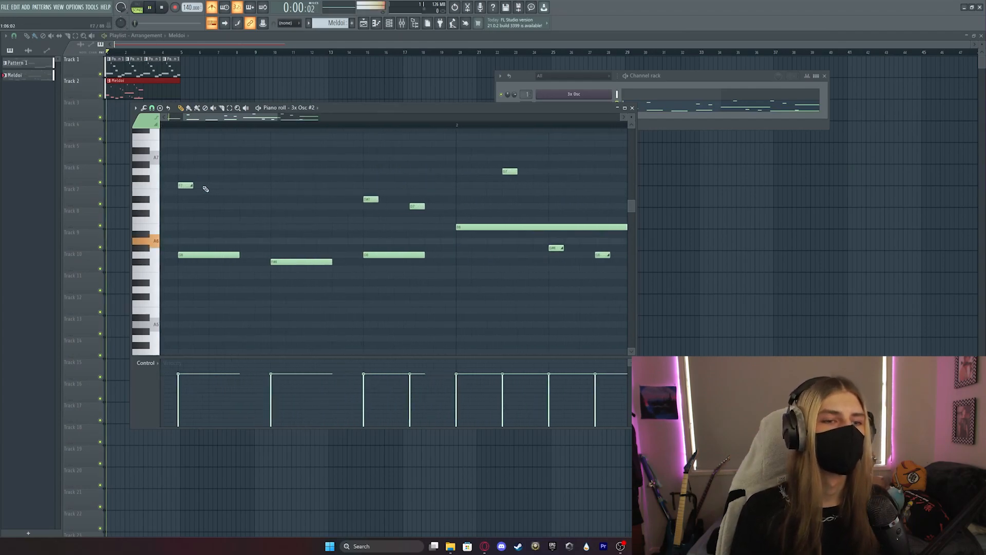
Add short E6 slide notes below the second and third melody notes and a B6 slide note near the end of bar 1
{"action": "key", "text": "space"}
{"action": "left_click", "coordinate": [209, 302]}
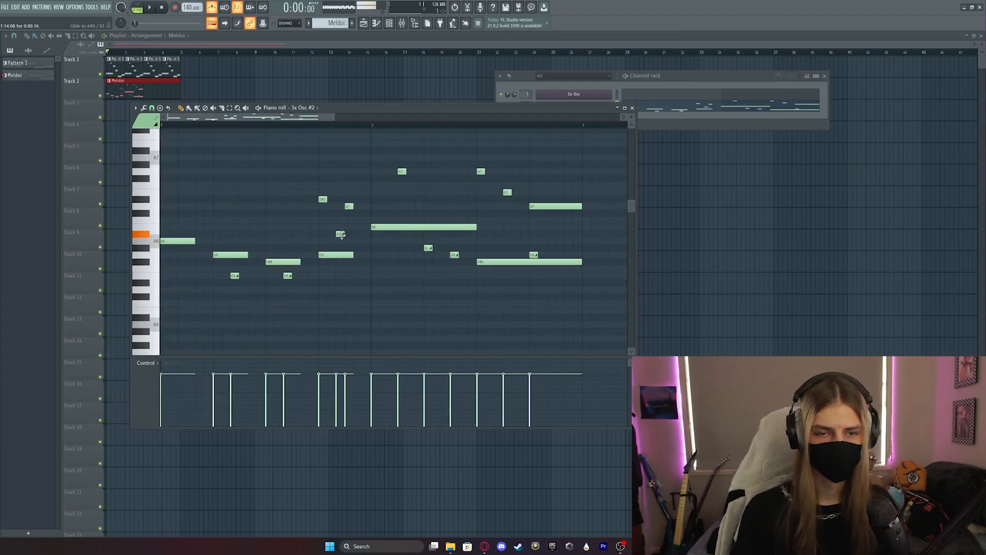
{"action": "left_click_drag", "start_coordinate": [341, 235], "coordinate": [341, 228]}
{"action": "key", "text": "space"}
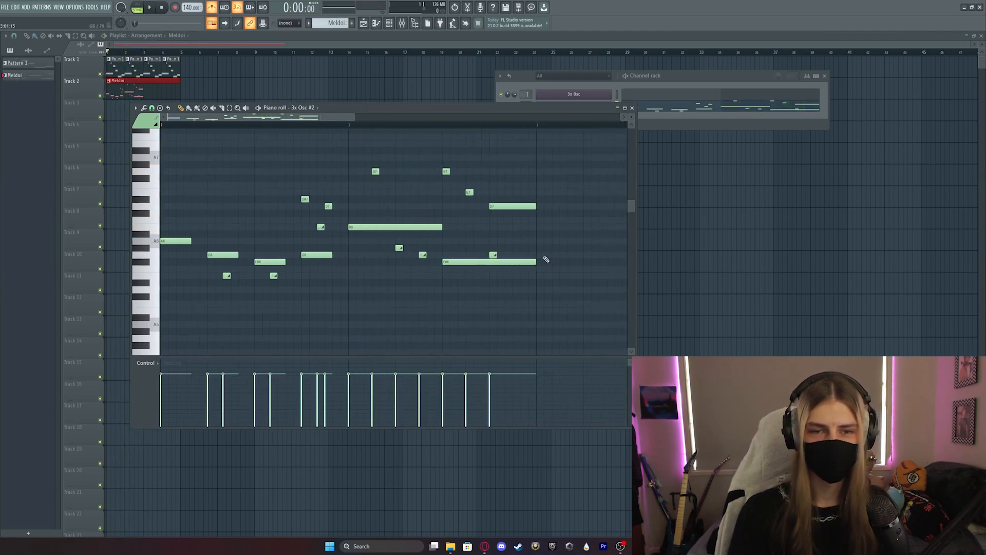
Duplicate the two-bar melody so that the copy starts at bar 3
{"action": "scroll", "coordinate": [526, 249], "scroll_direction": "down", "scroll_amount": 1}
{"action": "scroll", "coordinate": [335, 275], "scroll_direction": "up", "scroll_amount": 1}
{"action": "left_click_drag", "start_coordinate": [310, 317], "coordinate": [501, 253]}
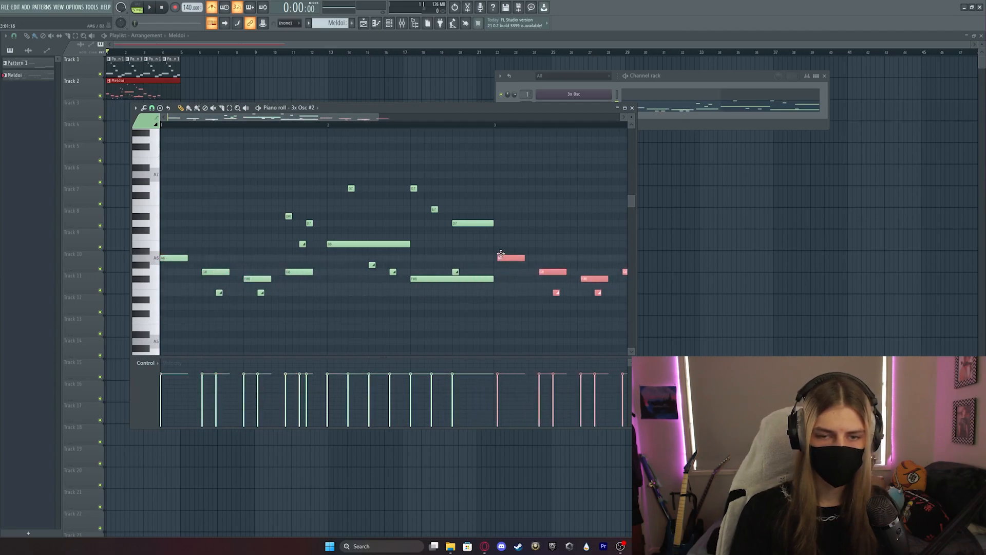
{"action": "left_click", "coordinate": [355, 126]}
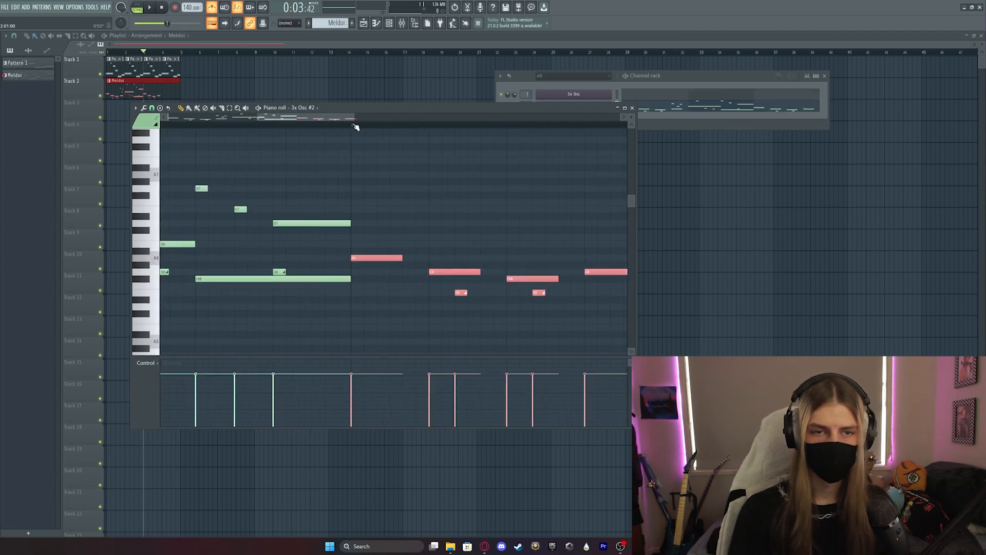
{"action": "key", "text": "space"}
Vary the copied melody in bar 3 by raising its second note to C7 and moving the third note and its slide note higher
{"action": "left_click", "coordinate": [374, 206]}
{"action": "left_click_drag", "start_coordinate": [389, 253], "coordinate": [390, 215]}
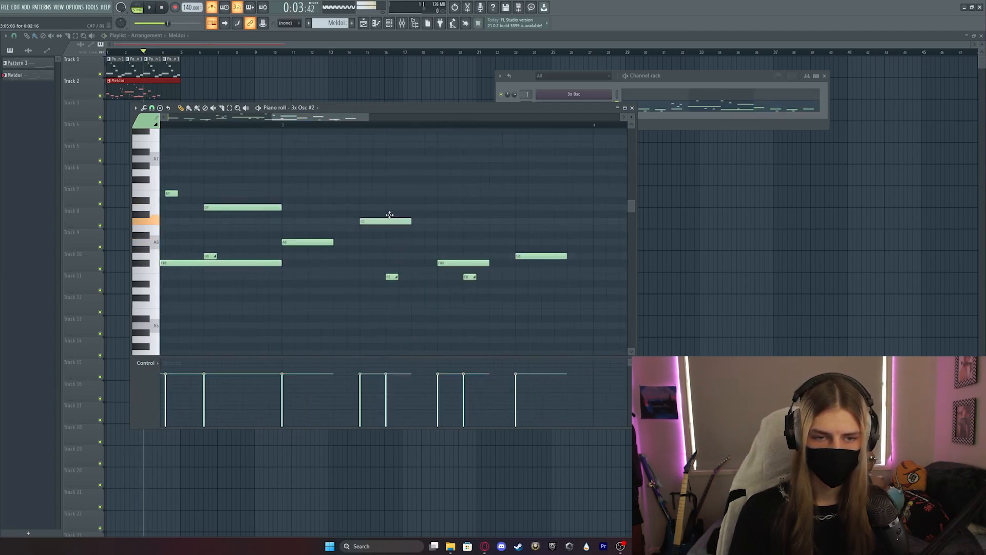
{"action": "left_click_drag", "start_coordinate": [452, 262], "coordinate": [452, 242]}
{"action": "left_click_drag", "start_coordinate": [468, 277], "coordinate": [468, 228]}
{"action": "left_click", "coordinate": [546, 271]}
{"action": "left_click_drag", "start_coordinate": [546, 274], "coordinate": [545, 285]}
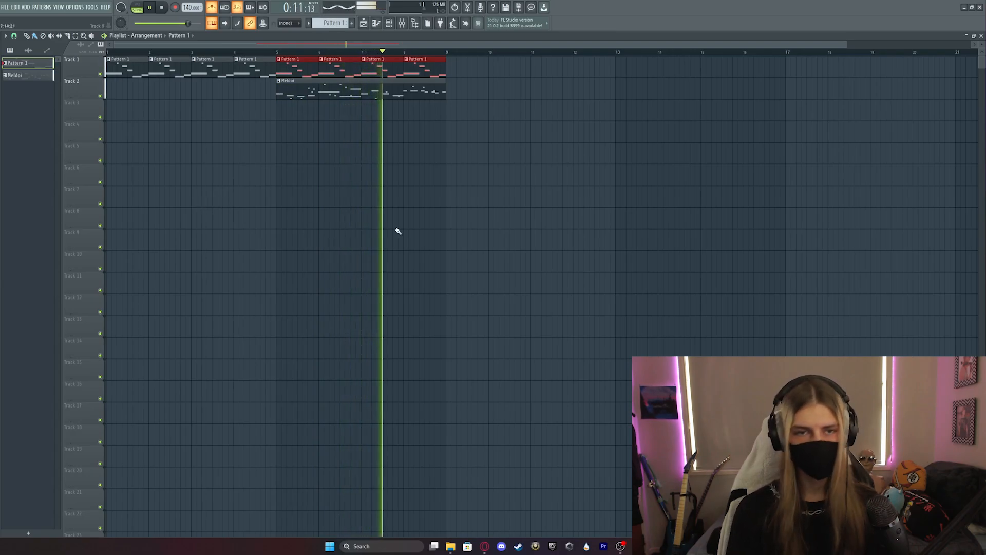
Play the arrangement back and repeat the four-bar block of Pattern 1 and melody clips at bars 9 and 13 in the playlist
{"action": "left_click", "coordinate": [427, 97]}
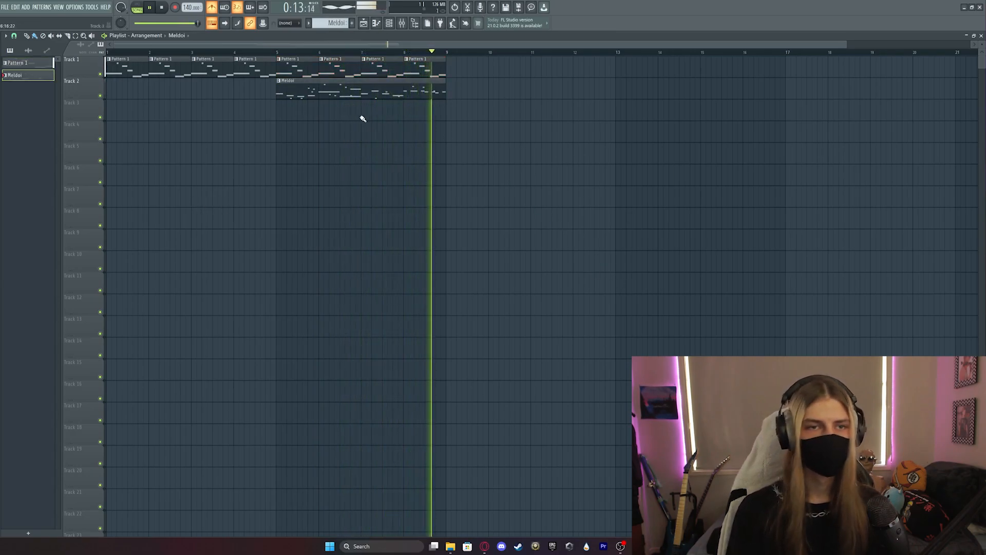
{"action": "key", "text": "space"}
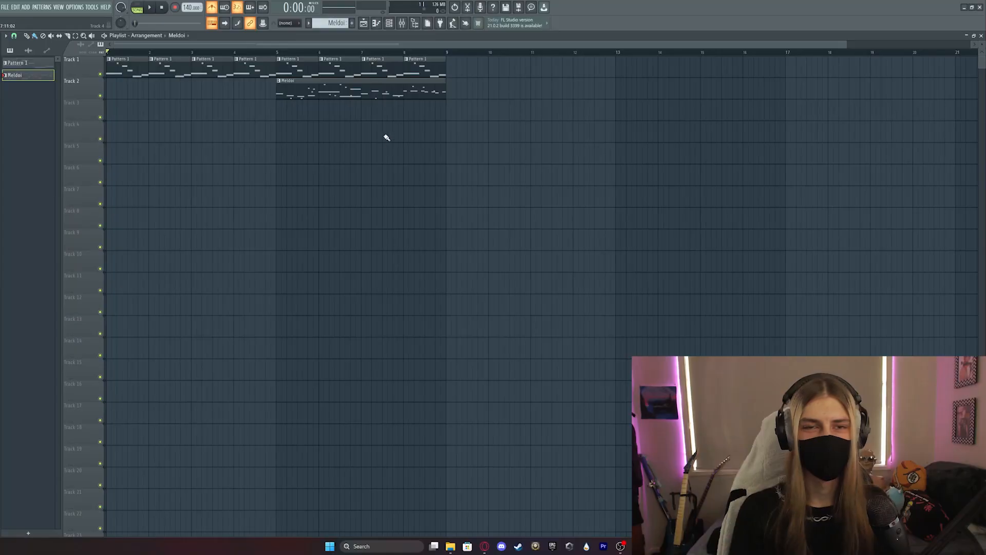
{"action": "scroll", "coordinate": [429, 111], "scroll_direction": "down", "scroll_amount": 1}
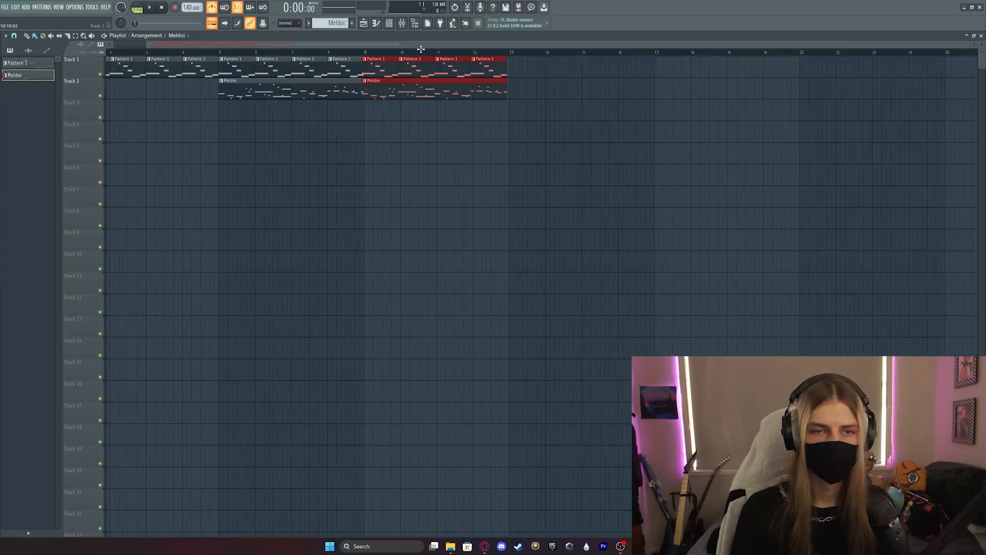
{"action": "scroll", "coordinate": [374, 95], "scroll_direction": "up", "scroll_amount": 5}
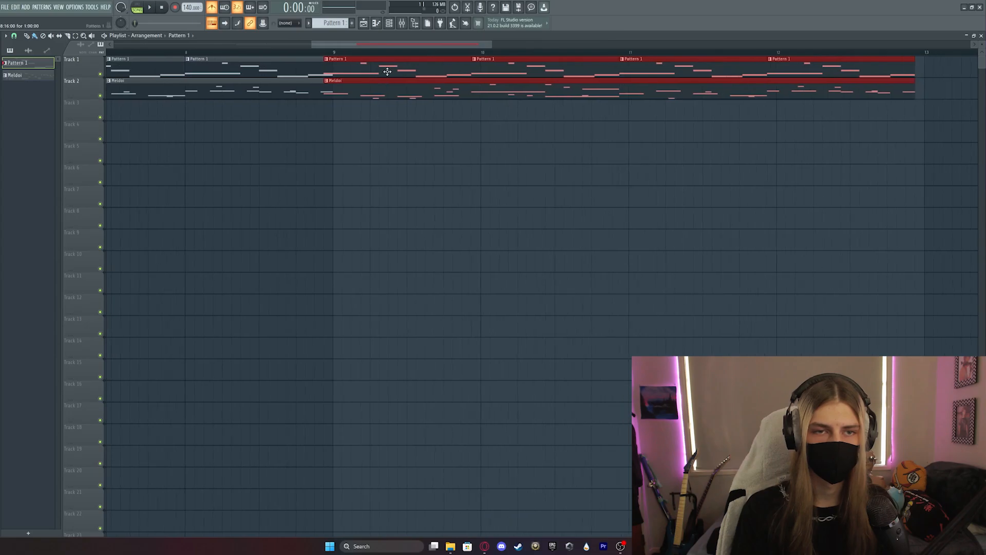
{"action": "scroll", "coordinate": [386, 94], "scroll_direction": "down", "scroll_amount": 5}
{"action": "left_click_drag", "start_coordinate": [287, 241], "coordinate": [169, 262]}
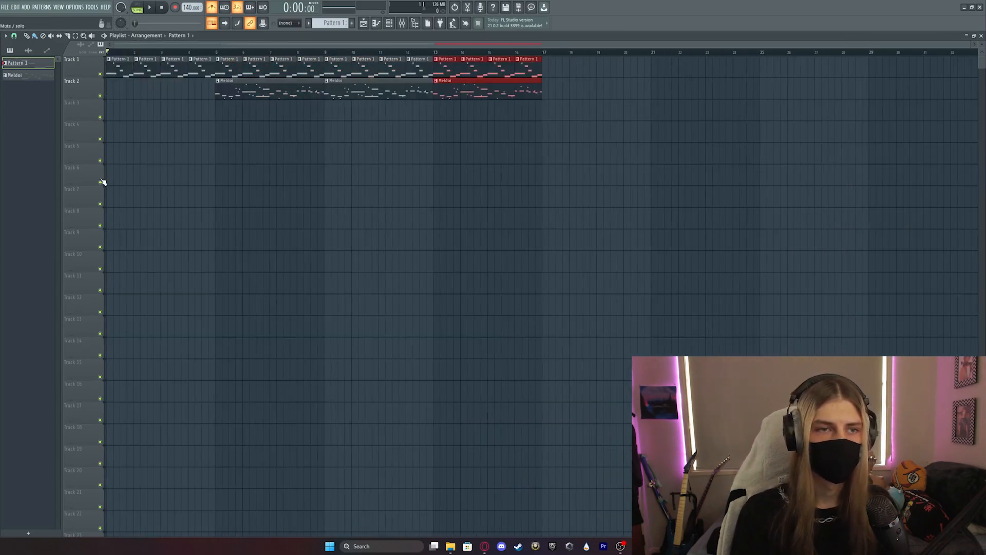
Find Grv Kick 24 among the drum kick samples in Packs and bring it into the playlist
{"action": "scroll", "coordinate": [257, 180], "scroll_direction": "up", "scroll_amount": 3}
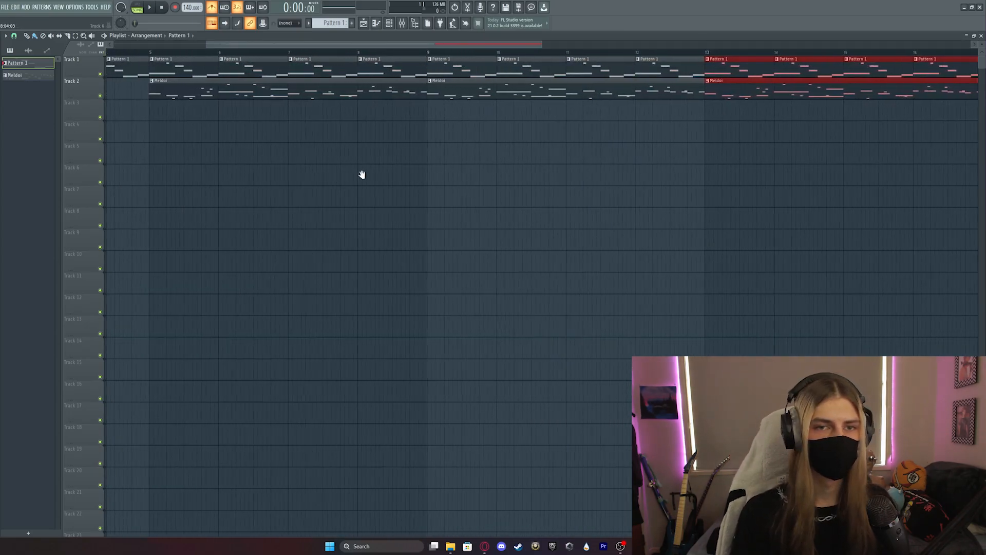
{"action": "left_click_drag", "start_coordinate": [370, 175], "coordinate": [149, 272]}
{"action": "scroll", "coordinate": [192, 147], "scroll_direction": "down", "scroll_amount": 3}
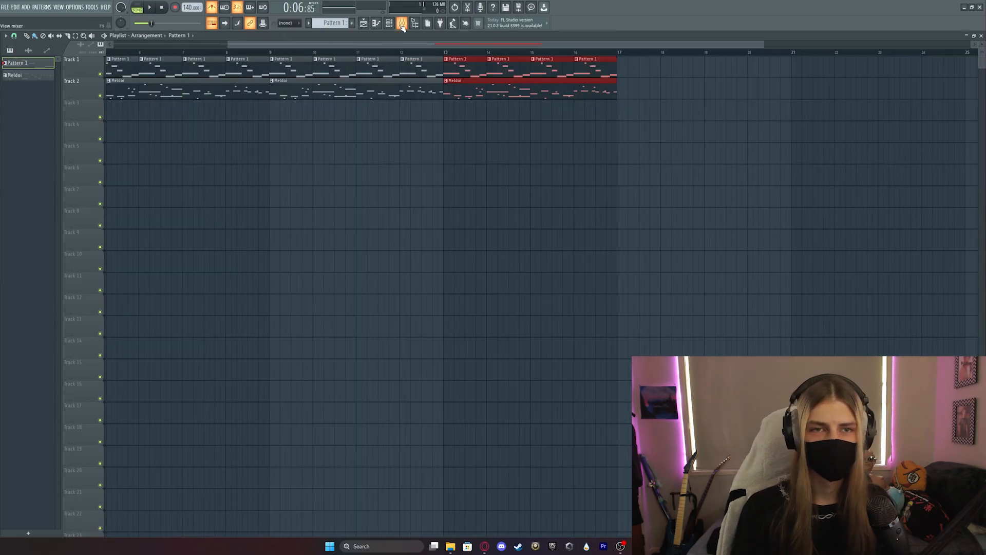
{"action": "key", "text": "alt+F8"}
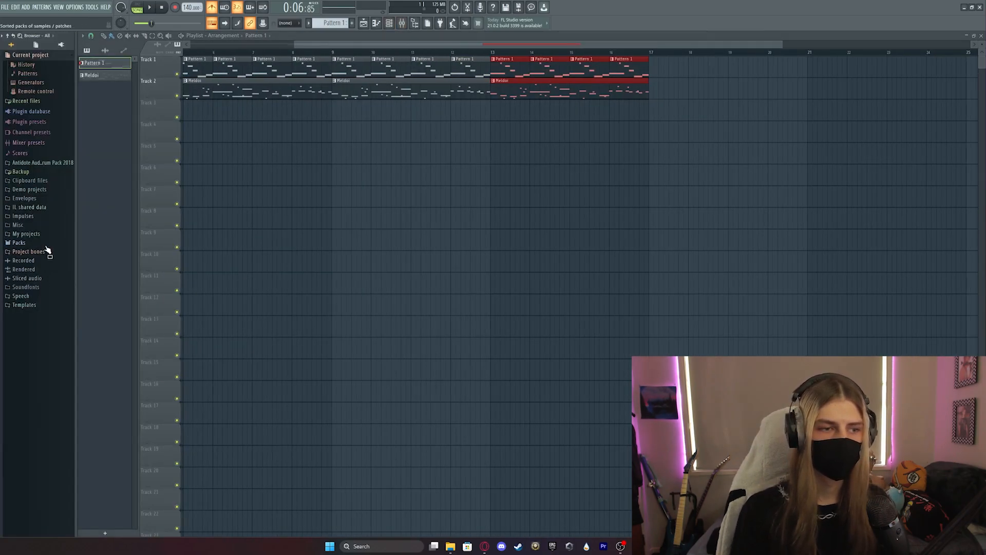
{"action": "left_click", "coordinate": [46, 245]}
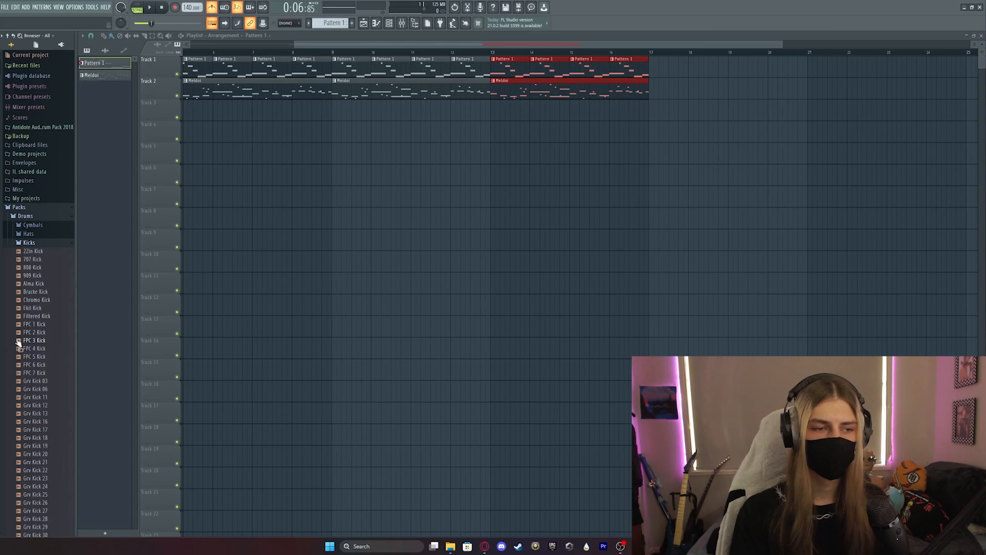
{"action": "scroll", "coordinate": [20, 346], "scroll_direction": "down", "scroll_amount": 3}
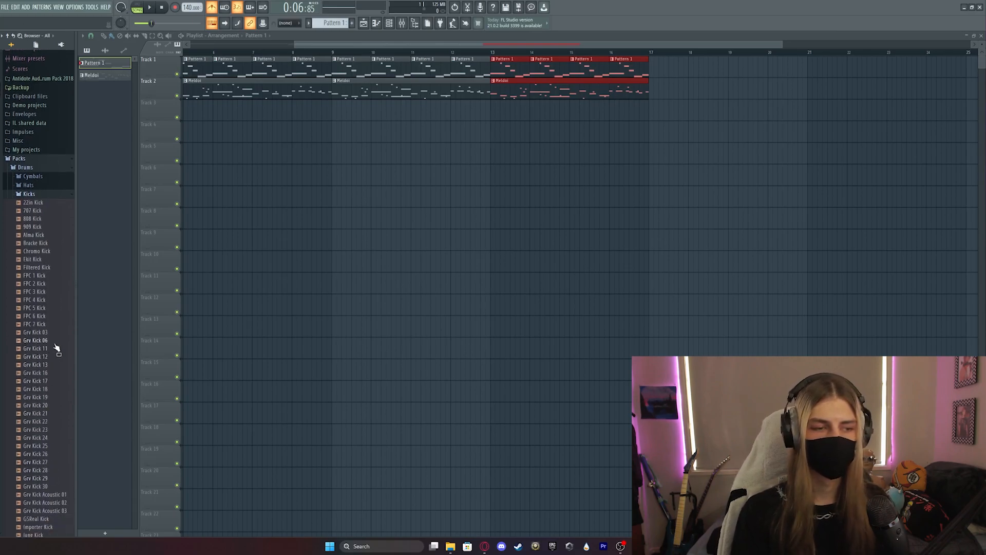
{"action": "left_click", "coordinate": [44, 439]}
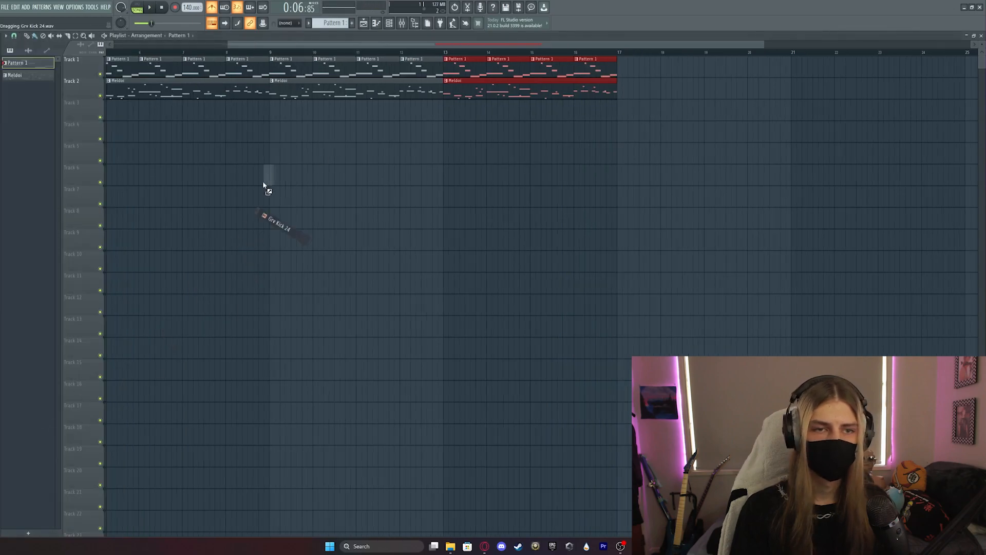
Place Grv Kick 24 on every beat of bars 9 to 12 on Track 4, except the fourth beats of bars 9 and 11
{"action": "key", "text": "space"}
{"action": "left_click", "coordinate": [315, 134]}
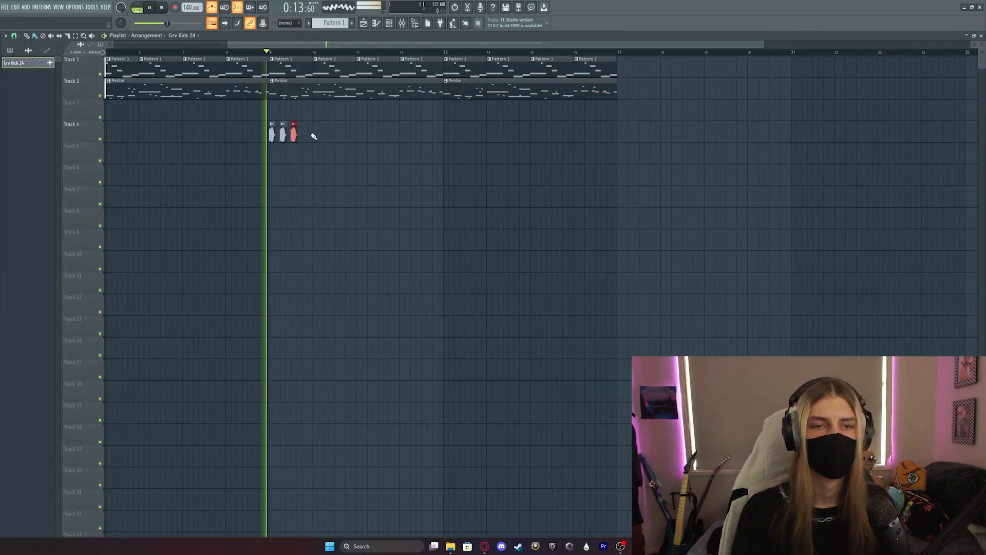
{"action": "left_click_drag", "start_coordinate": [315, 138], "coordinate": [431, 152]}
{"action": "right_click", "coordinate": [392, 137]}
{"action": "key", "text": "space"}
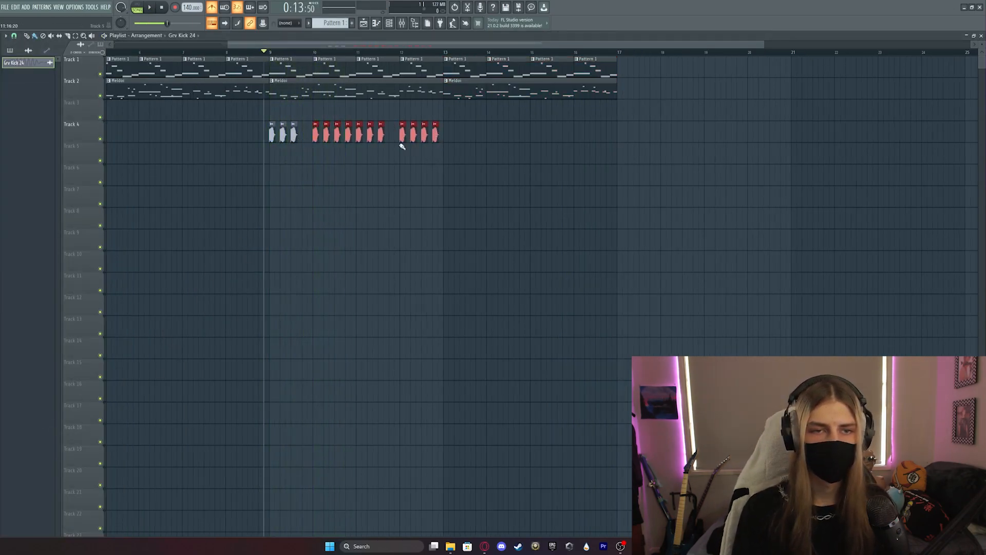
Add Grv Kick 26 hits between the main kicks on Track 5 across bars 9 to 12 and assign the sample to a mixer track
{"action": "key", "text": "space"}
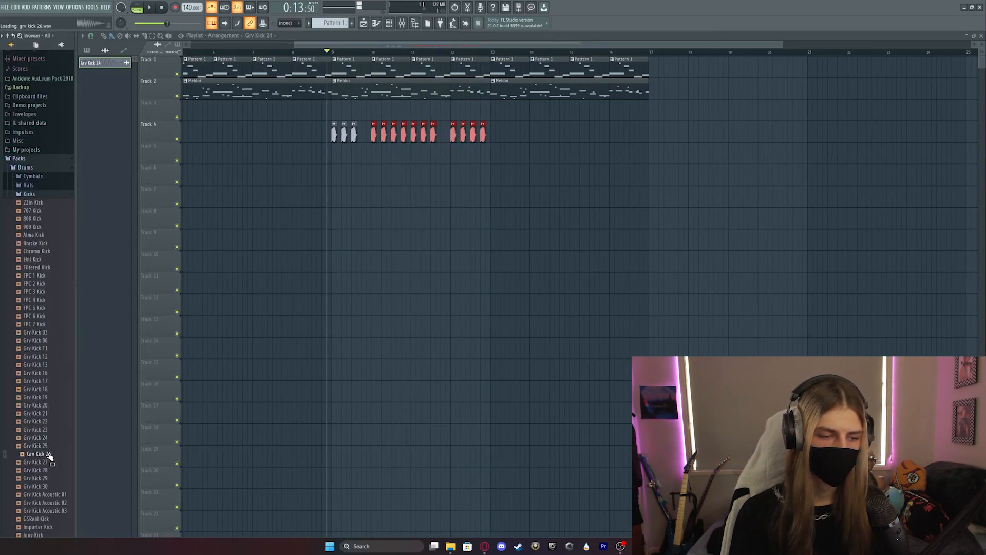
{"action": "left_click_drag", "start_coordinate": [50, 456], "coordinate": [286, 154]}
{"action": "key", "text": "space"}
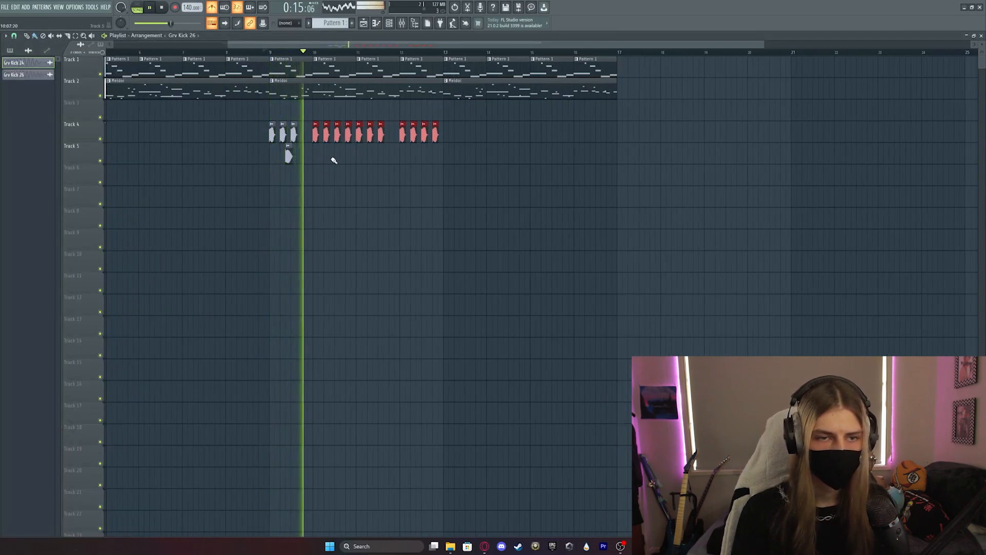
{"action": "key", "text": "space"}
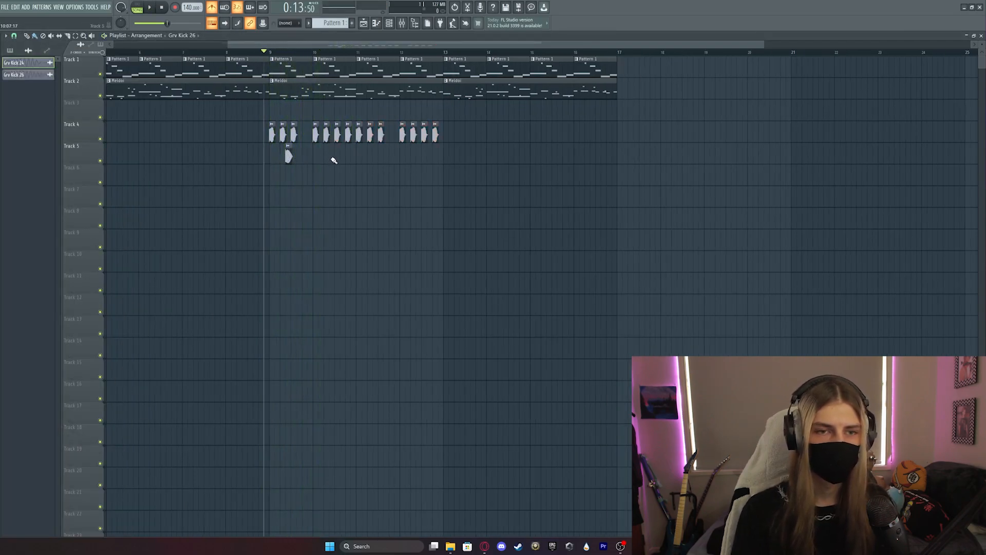
{"action": "key", "text": "space"}
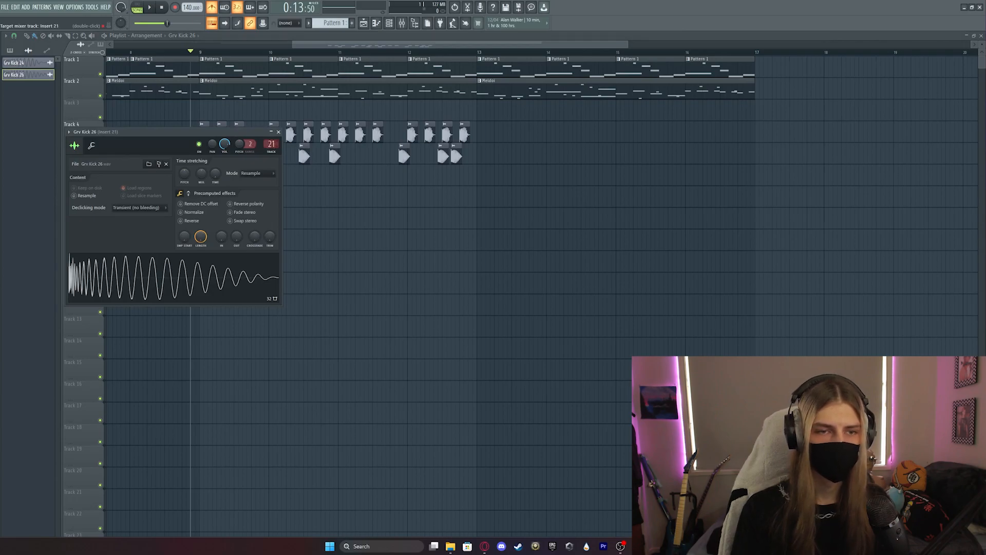
{"action": "left_click", "coordinate": [279, 132]}
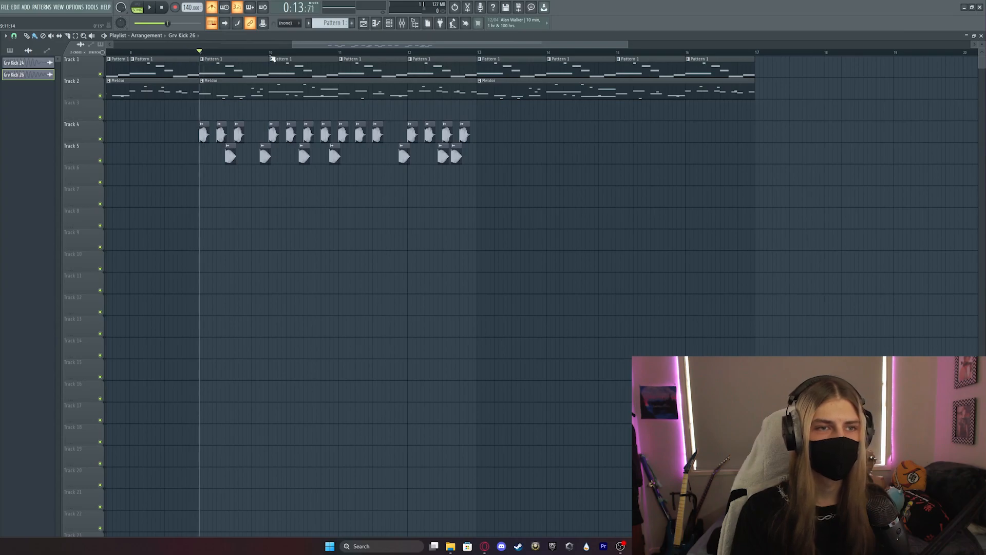
Load Soundgoodizer in slot 1 and Fruity Limiter in slot 10 of mixer track Insert 20
{"action": "left_click", "coordinate": [403, 25]}
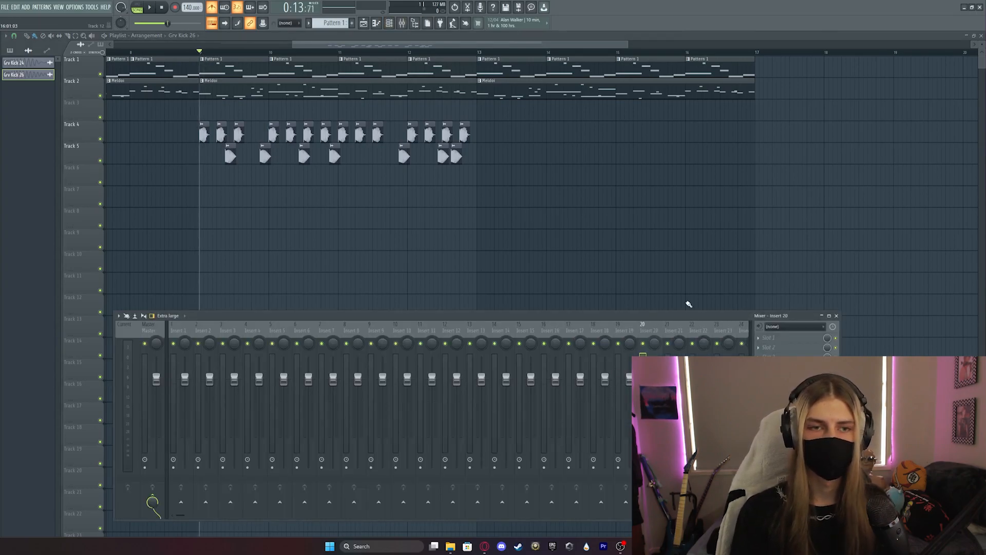
{"action": "left_click", "coordinate": [765, 338]}
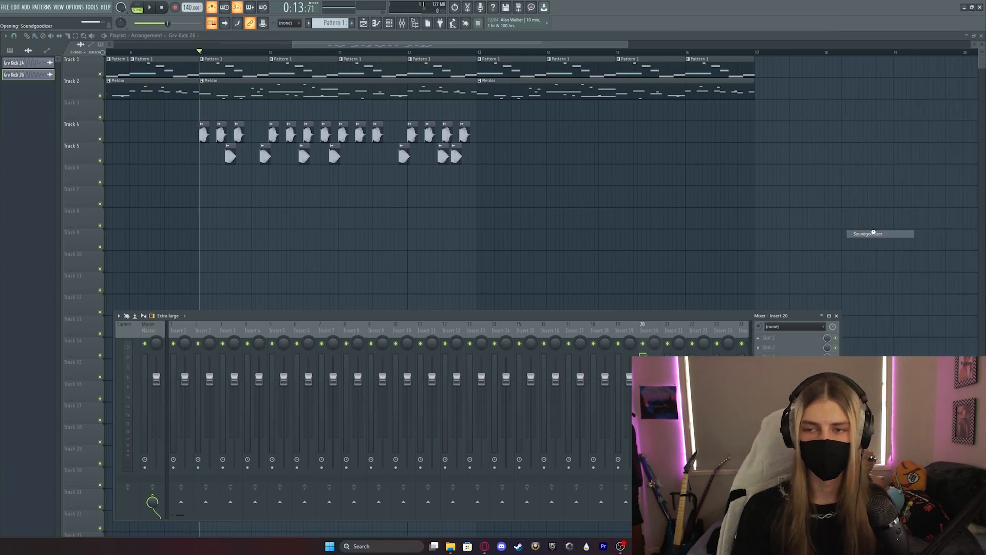
{"action": "left_click", "coordinate": [879, 234]}
{"action": "left_click", "coordinate": [104, 92]}
{"action": "left_click", "coordinate": [760, 425]}
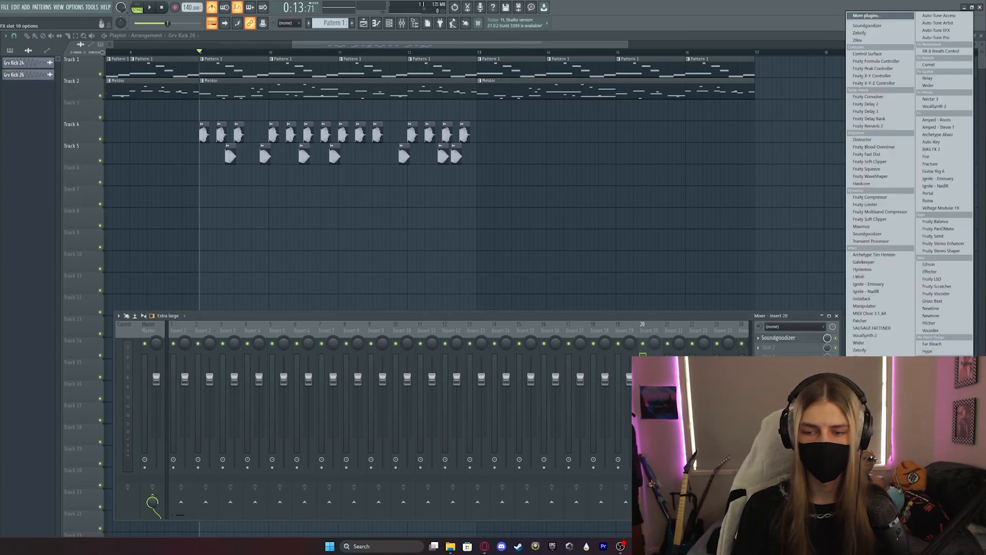
{"action": "left_click", "coordinate": [875, 208]}
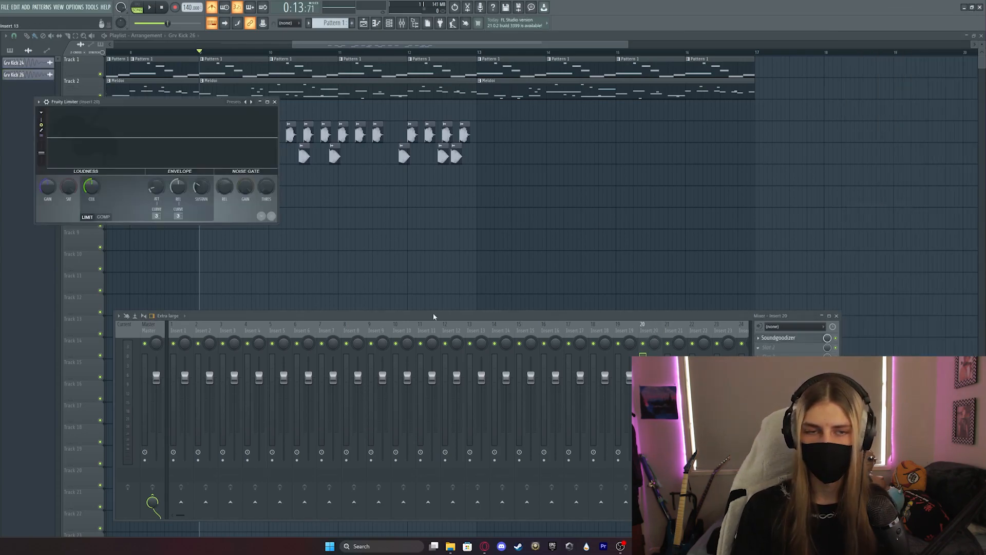
{"action": "left_click", "coordinate": [276, 103]}
Load the Manipulator effect in slot 2 of mixer track Insert 20 and move its window clear of the kick clips
{"action": "left_click", "coordinate": [769, 348]}
{"action": "left_click", "coordinate": [876, 307]}
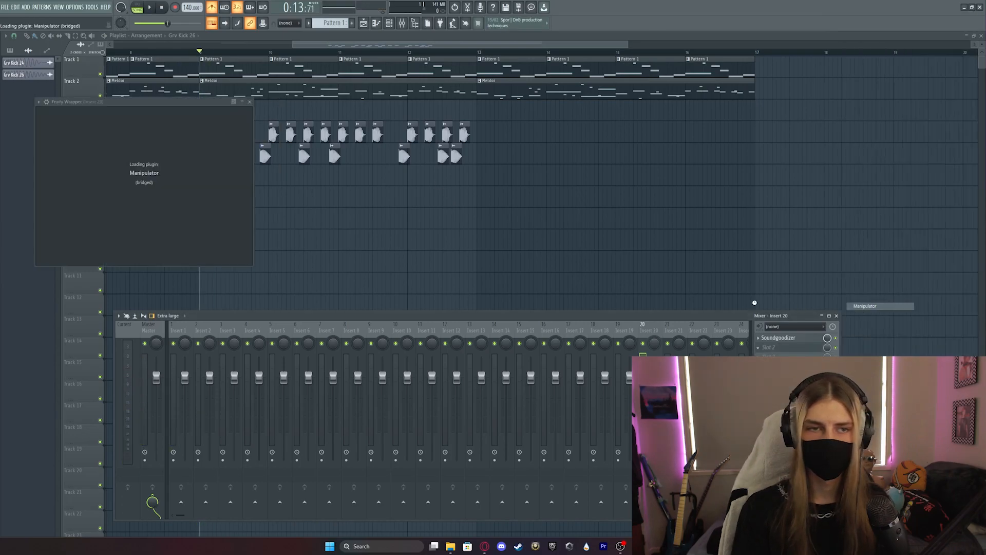
{"action": "left_click_drag", "start_coordinate": [242, 103], "coordinate": [424, 40]}
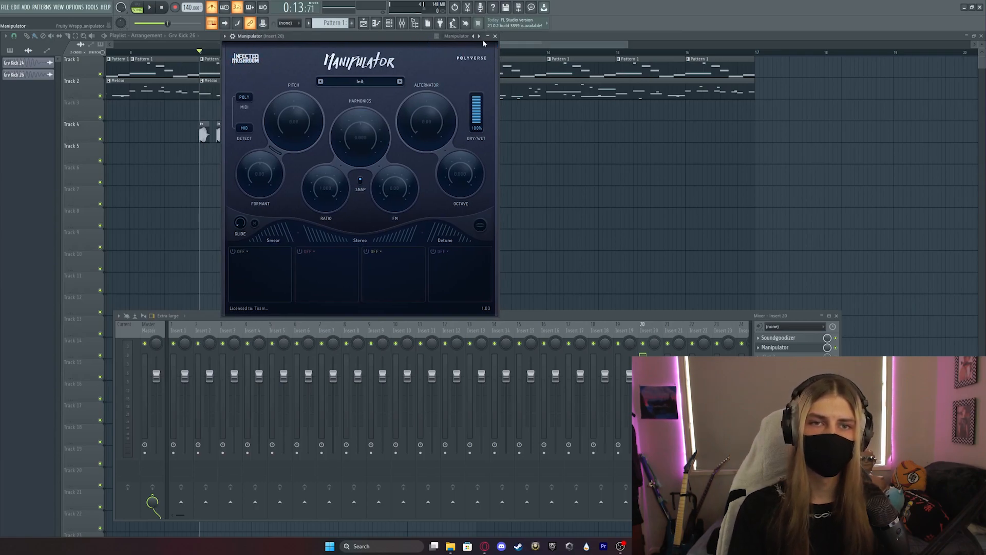
{"action": "left_click_drag", "start_coordinate": [373, 40], "coordinate": [596, 77]}
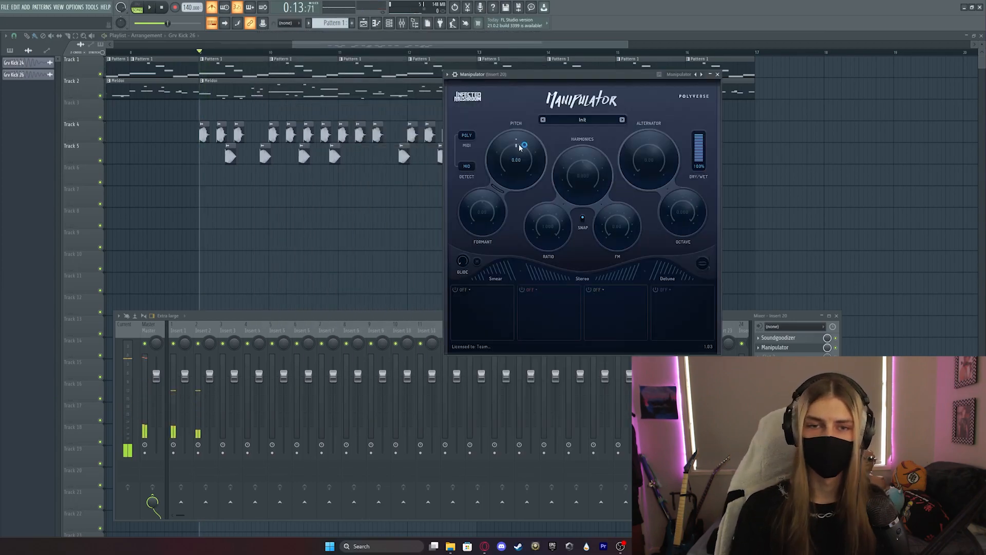
Try Manipulator's Pitch, Formant, Harmonics, Ratio and FM controls during playback and return them to their defaults
{"action": "key", "text": "space"}
{"action": "left_click_drag", "start_coordinate": [511, 177], "coordinate": [519, 108]}
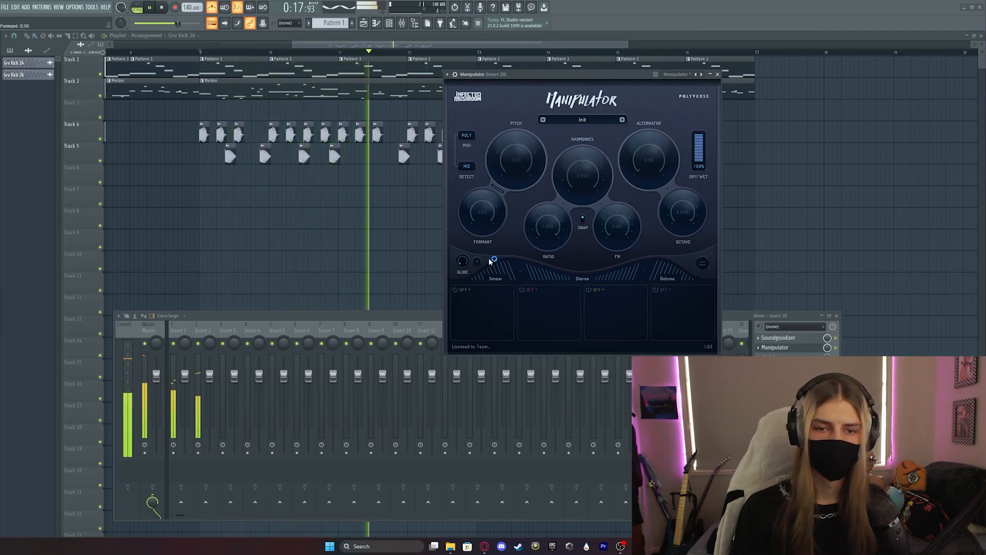
{"action": "left_click_drag", "start_coordinate": [472, 271], "coordinate": [505, 269]}
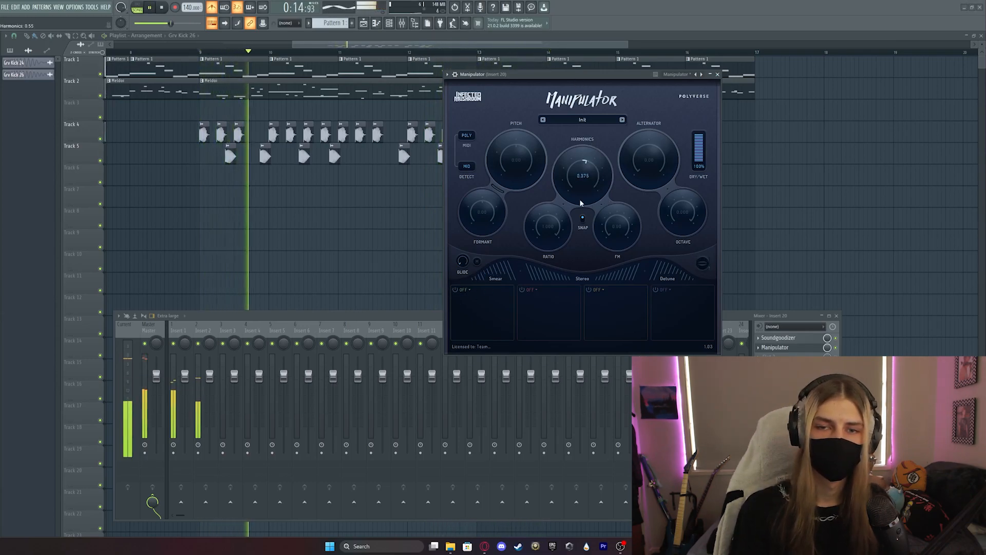
{"action": "left_click_drag", "start_coordinate": [560, 228], "coordinate": [561, 278]}
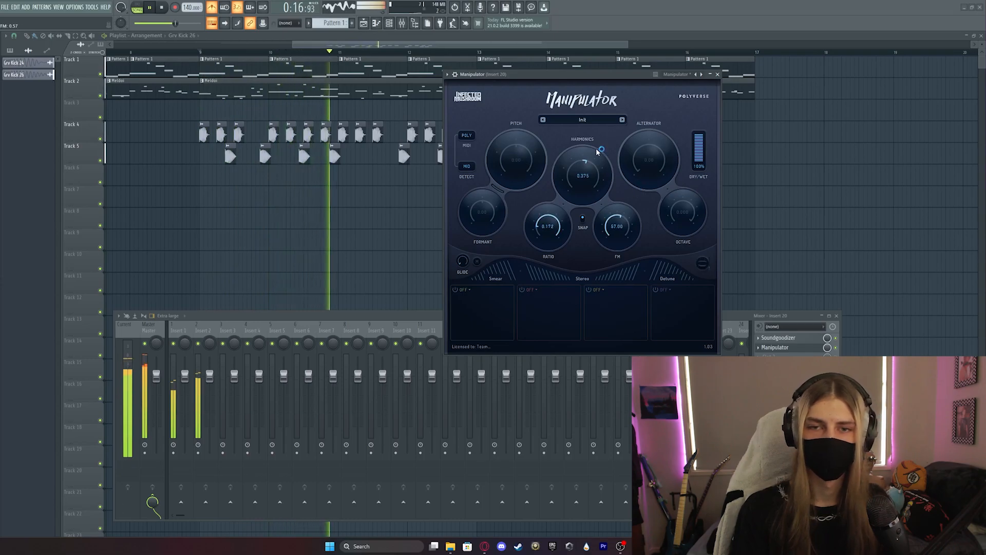
{"action": "double_click", "coordinate": [546, 221]}
{"action": "left_click_drag", "start_coordinate": [584, 153], "coordinate": [585, 158]}
{"action": "scroll", "coordinate": [583, 155], "scroll_direction": "down", "scroll_amount": 2}
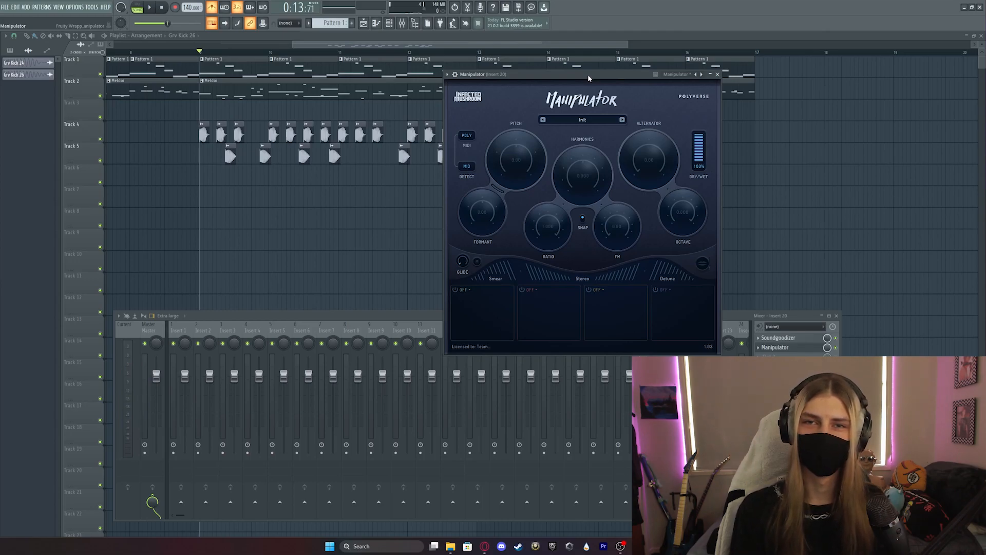
Tune Manipulator on Insert 20 during playback: Pitch 12, Formant 3, Alternator 12, Harmonics 0.125, Ratio 0.5 and FM 10, with Octave at its default
{"action": "left_click_drag", "start_coordinate": [536, 75], "coordinate": [509, 61]}
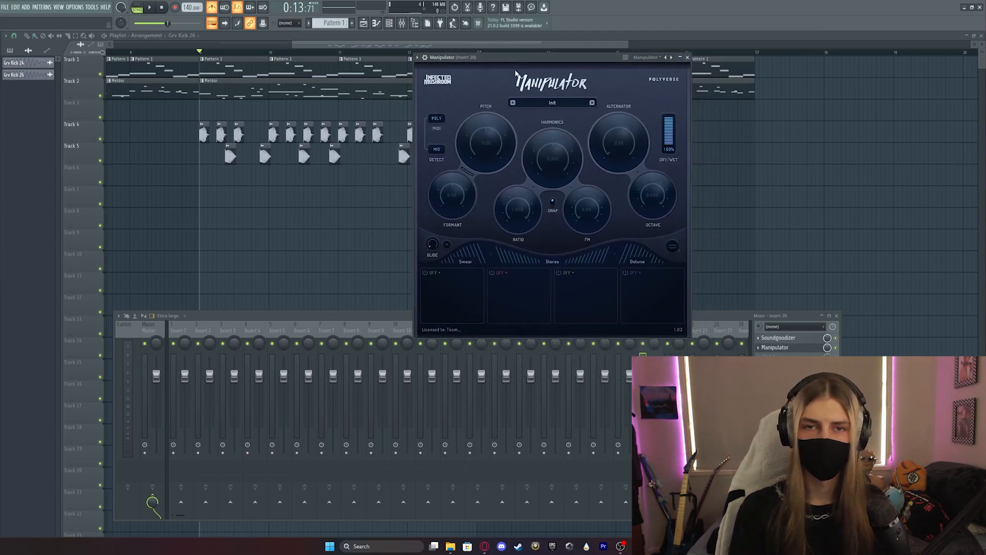
{"action": "key", "text": "space"}
{"action": "left_click", "coordinate": [505, 134]}
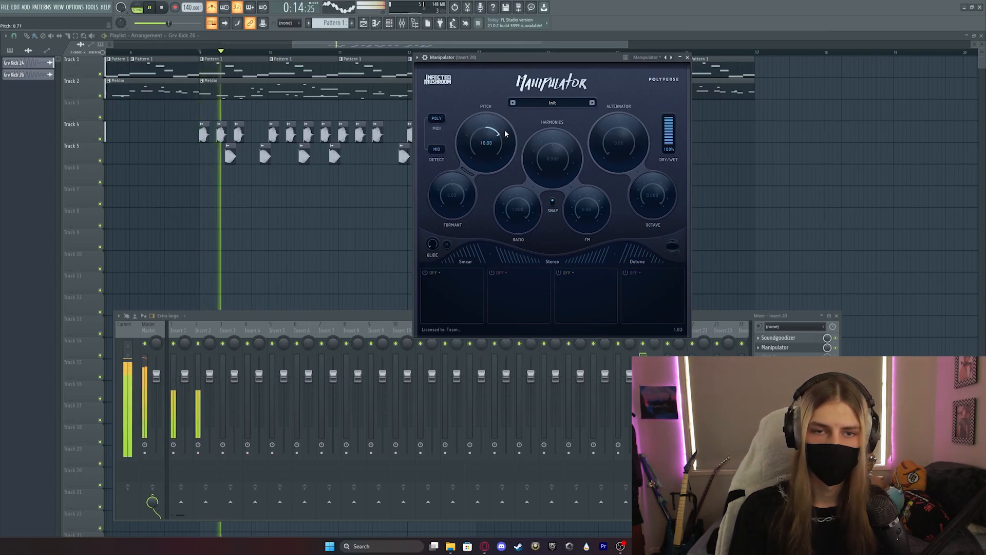
{"action": "left_click_drag", "start_coordinate": [457, 191], "coordinate": [458, 171]}
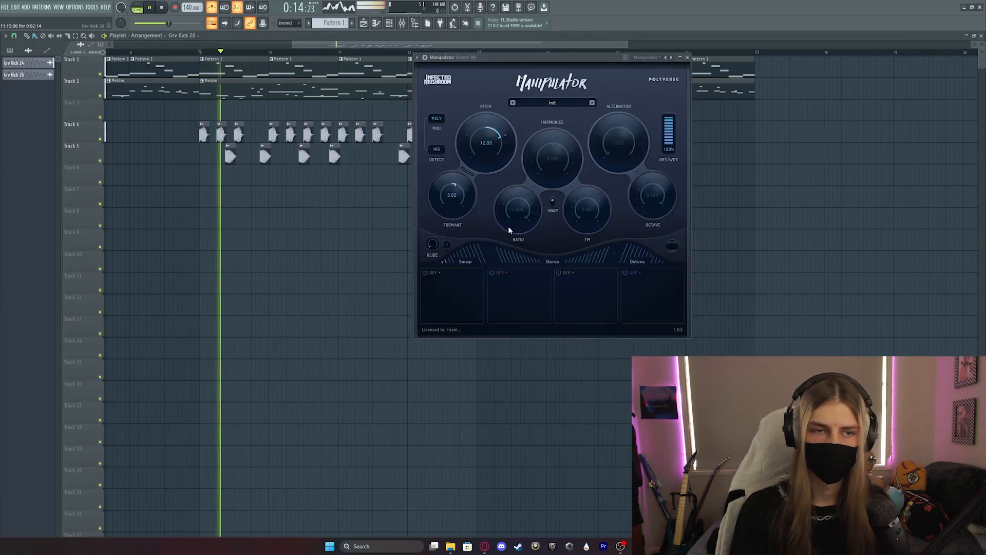
{"action": "left_click_drag", "start_coordinate": [590, 260], "coordinate": [579, 260]}
{"action": "left_click_drag", "start_coordinate": [654, 196], "coordinate": [656, 185]}
{"action": "double_click", "coordinate": [655, 185]}
{"action": "left_click_drag", "start_coordinate": [620, 149], "coordinate": [619, 129]}
{"action": "left_click_drag", "start_coordinate": [590, 212], "coordinate": [593, 202]}
{"action": "left_click_drag", "start_coordinate": [557, 149], "coordinate": [559, 137]}
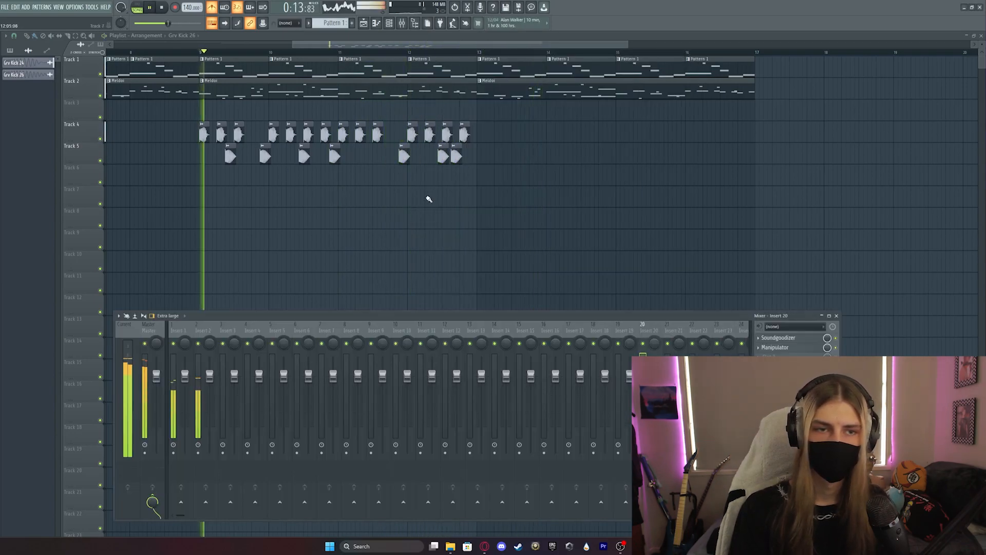
{"action": "key", "text": "space"}
Move all kick clips on Tracks 4 and 5 to bars 5 to 8 and place the playback position at bar 5
{"action": "scroll", "coordinate": [302, 219], "scroll_direction": "down", "scroll_amount": 5}
{"action": "key", "text": "F9"}
{"action": "left_click_drag", "start_coordinate": [472, 198], "coordinate": [297, 143]}
{"action": "key", "text": "space"}
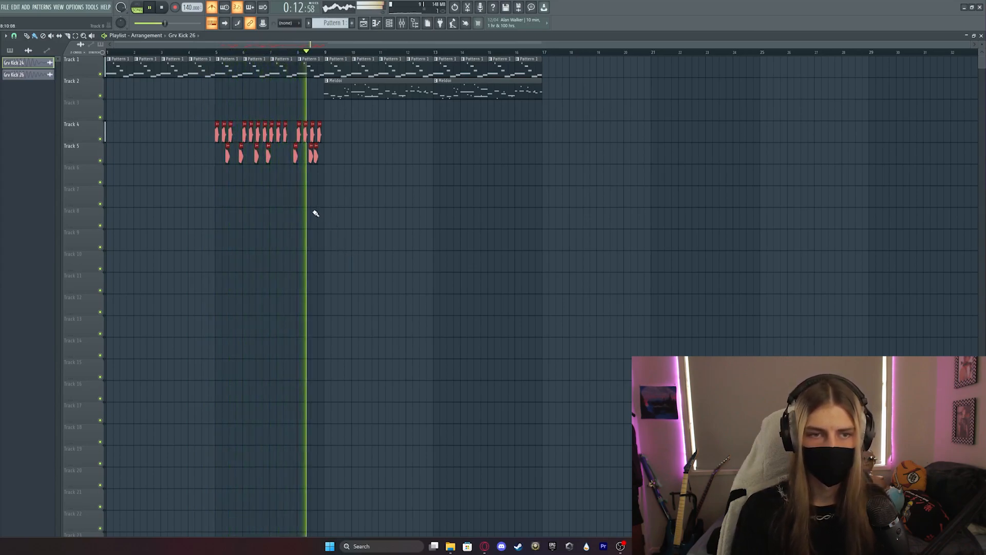
{"action": "key", "text": "space"}
{"action": "left_click", "coordinate": [216, 52]}
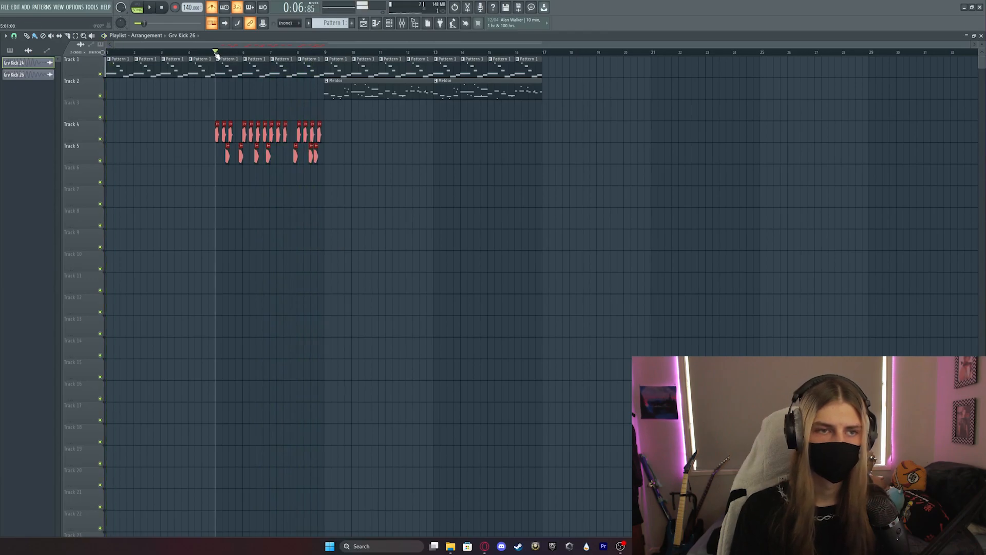
Examine the MIDI port options in the plugin settings of Manipulator on mixer track Insert 20
{"action": "left_click", "coordinate": [402, 24]}
{"action": "left_click", "coordinate": [775, 348]}
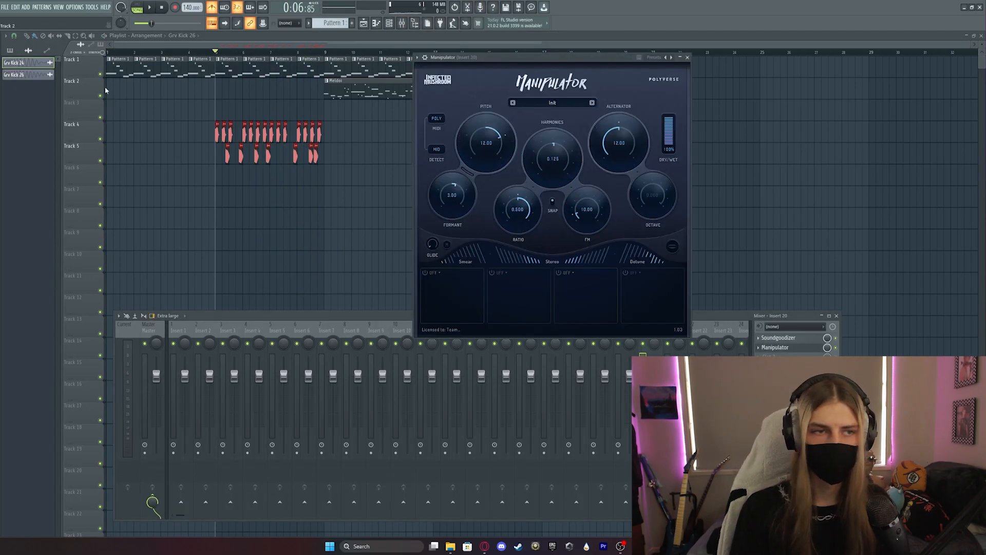
{"action": "left_click", "coordinate": [424, 58]}
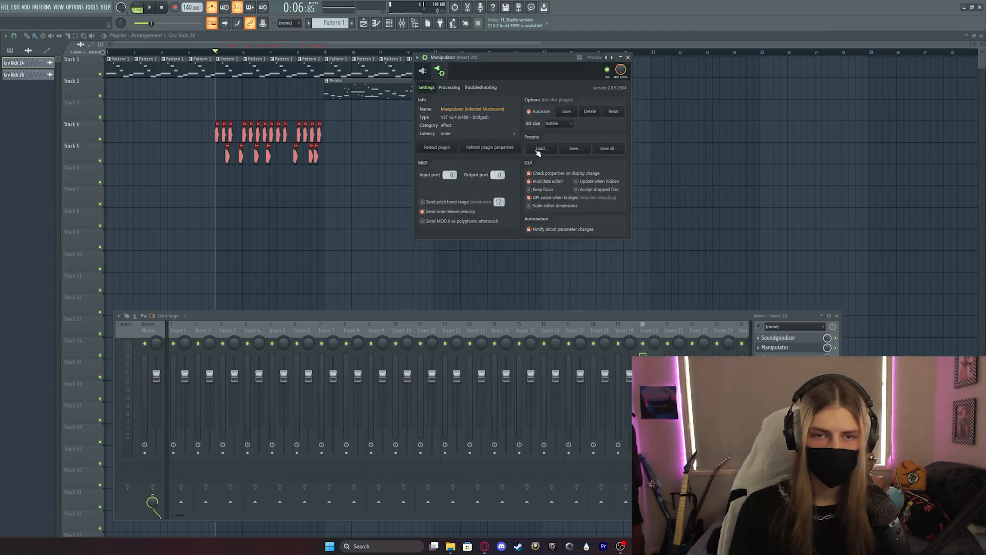
{"action": "left_click", "coordinate": [628, 58]}
Add a MIDI Out channel to the channel rack and check its Channel and Port settings
{"action": "left_click", "coordinate": [392, 26]}
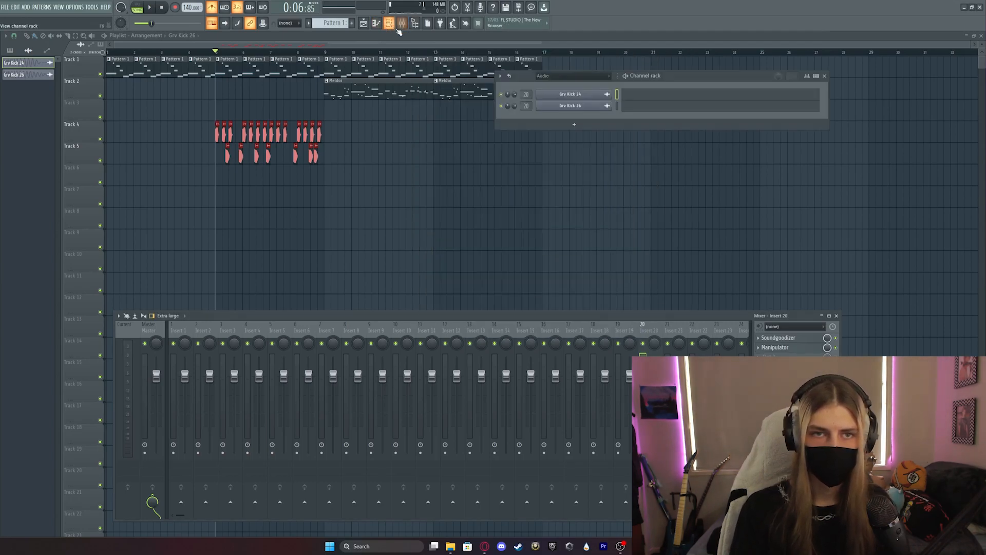
{"action": "left_click", "coordinate": [582, 127]}
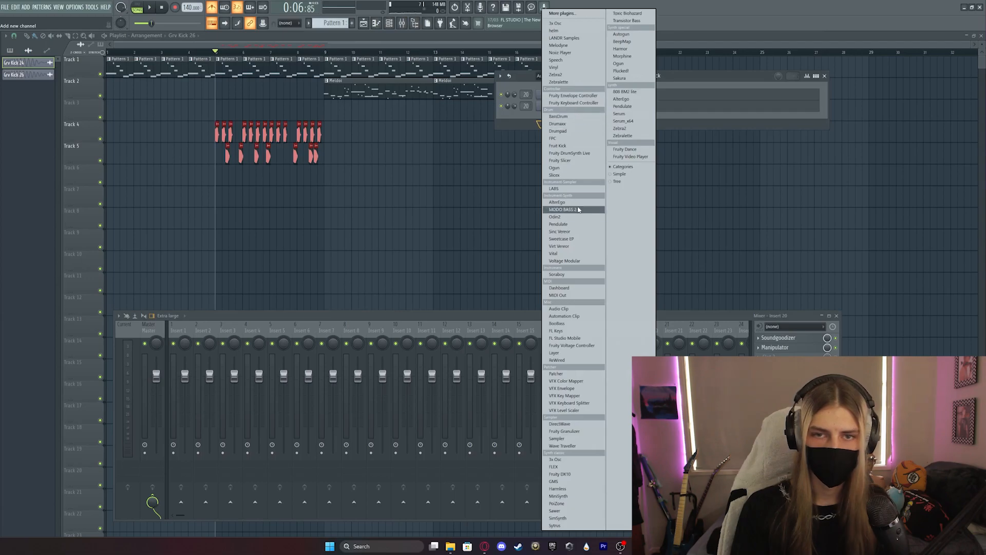
{"action": "left_click", "coordinate": [571, 297]}
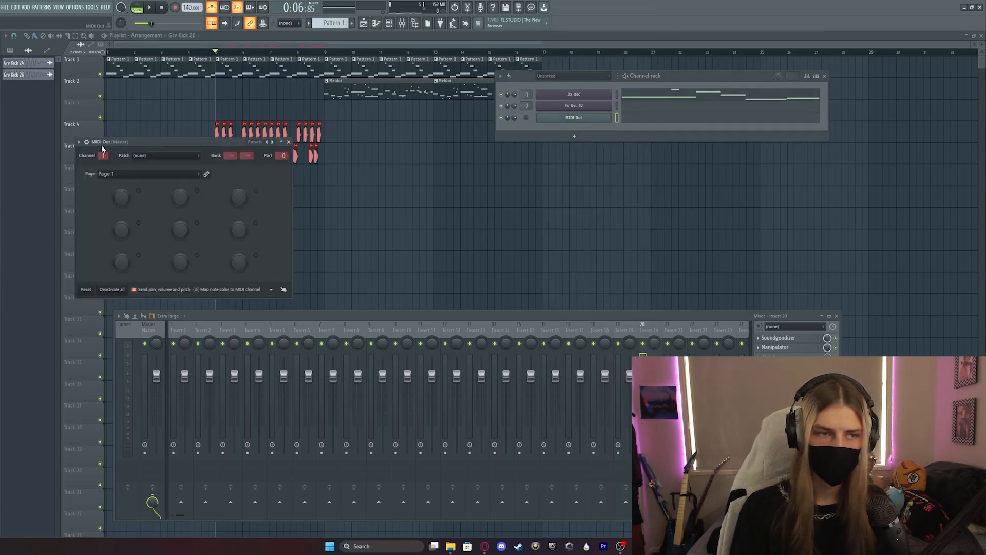
{"action": "left_click", "coordinate": [86, 142]}
{"action": "left_click", "coordinate": [287, 142]}
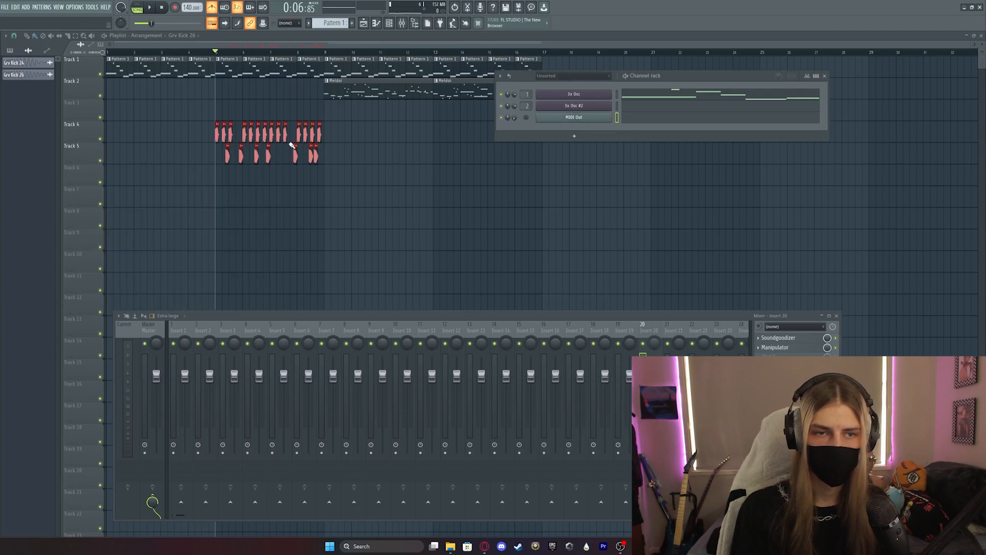
Copy the 3x Osc notes of Pattern 1 into a new Manip control pattern on the MIDI Out channel and check it in playback
{"action": "key", "text": "space"}
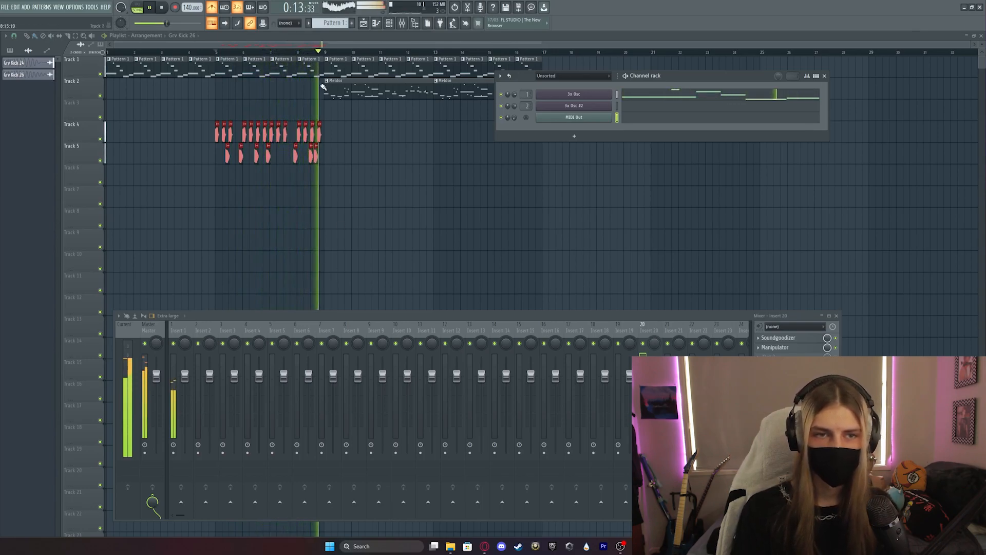
{"action": "key", "text": "space"}
{"action": "double_click", "coordinate": [223, 66]}
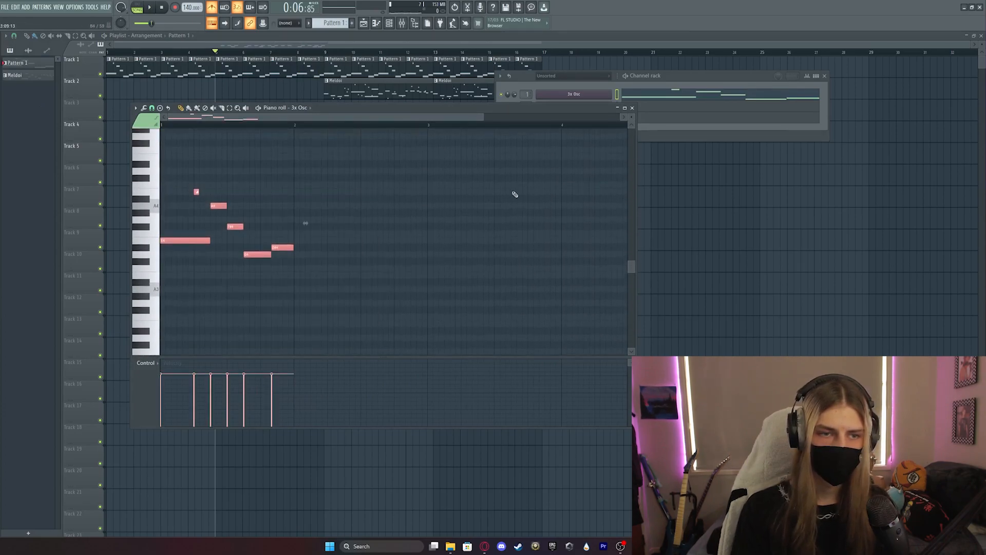
{"action": "key", "text": "space"}
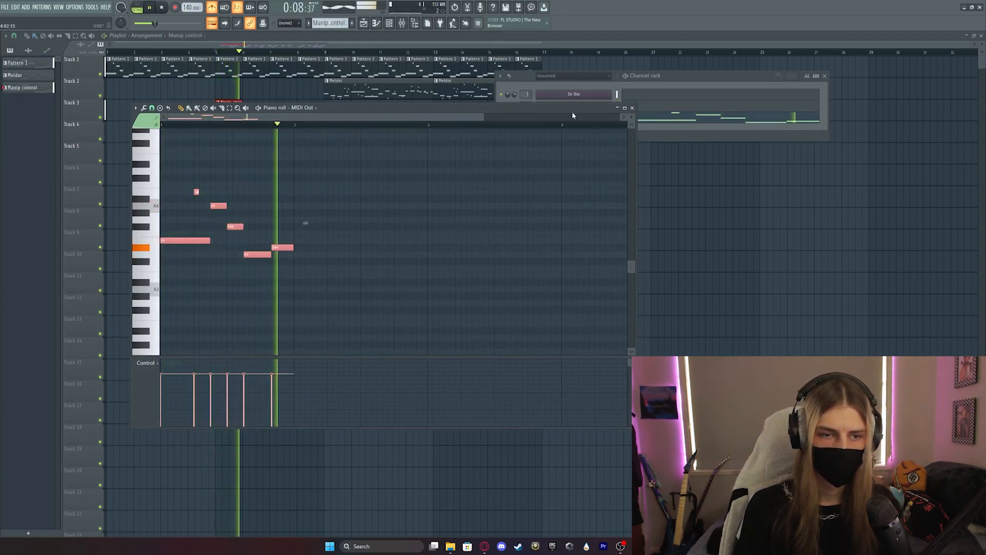
{"action": "key", "text": "space"}
{"action": "left_click", "coordinate": [631, 108]}
Repeat the Manip control clip on Track 3 through bar 16 and duplicate the kick clips of Tracks 4 and 5 across bars 9 to 16
{"action": "left_click", "coordinate": [234, 111]}
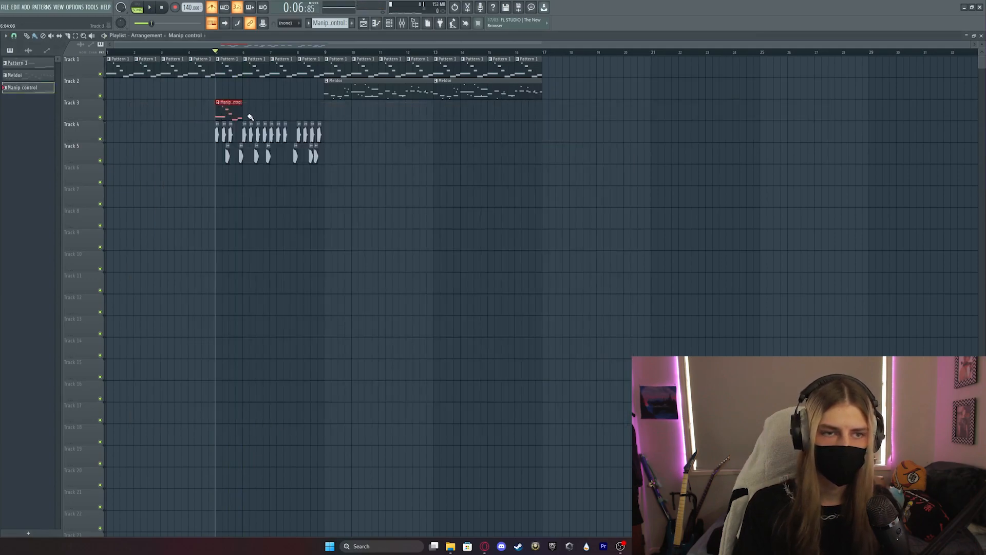
{"action": "left_click_drag", "start_coordinate": [325, 114], "coordinate": [539, 110]}
{"action": "key", "text": "space"}
{"action": "mouse_move", "coordinate": [365, 174]}
{"action": "left_mouse_down"}
{"action": "mouse_move", "coordinate": [201, 143]}
{"action": "mouse_move", "coordinate": [365, 138]}
{"action": "left_mouse_up"}
{"action": "key", "text": "ctrl+c"}
{"action": "key", "text": "ctrl+v"}
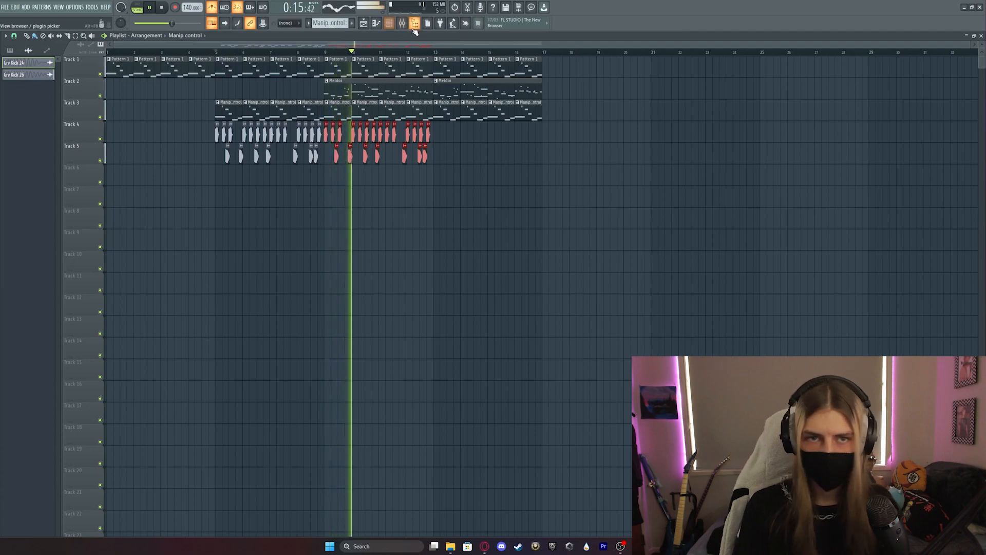
Find Grv Snareclap 01 in the Snares samples and place its hits on Track 6 across bars 9 to 16
{"action": "left_click", "coordinate": [398, 30]}
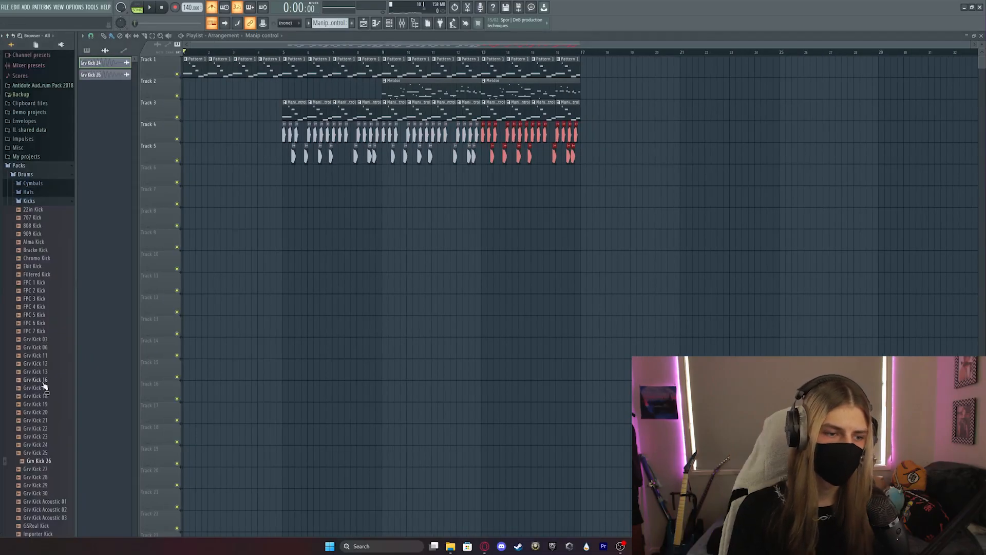
{"action": "scroll", "coordinate": [49, 454], "scroll_direction": "down", "scroll_amount": 6}
{"action": "scroll", "coordinate": [42, 367], "scroll_direction": "up", "scroll_amount": 7}
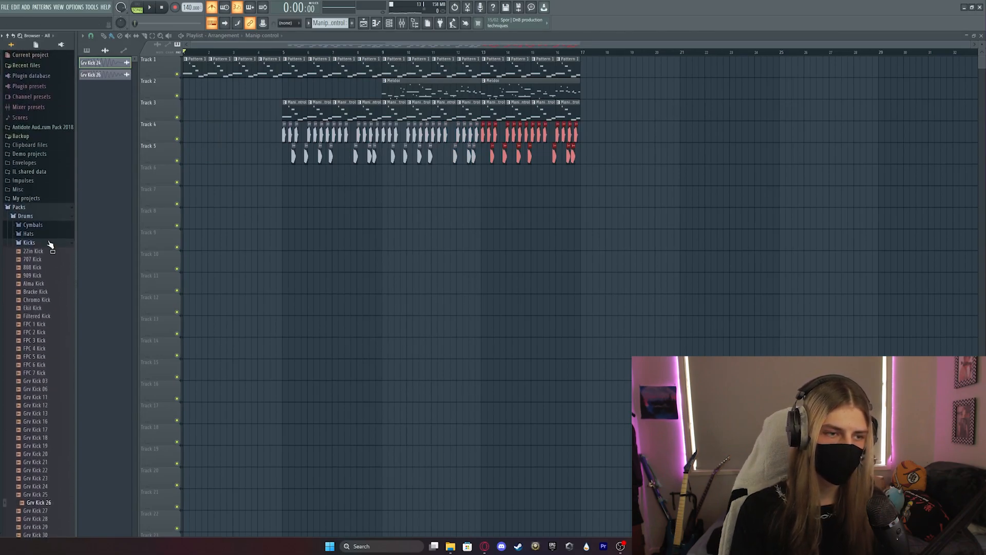
{"action": "left_click", "coordinate": [51, 244]}
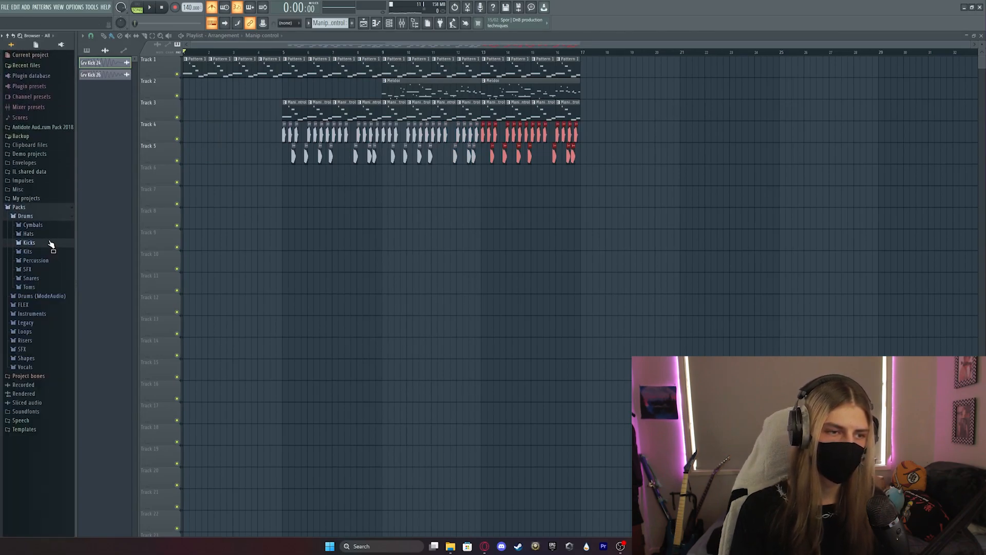
{"action": "left_click", "coordinate": [42, 278]}
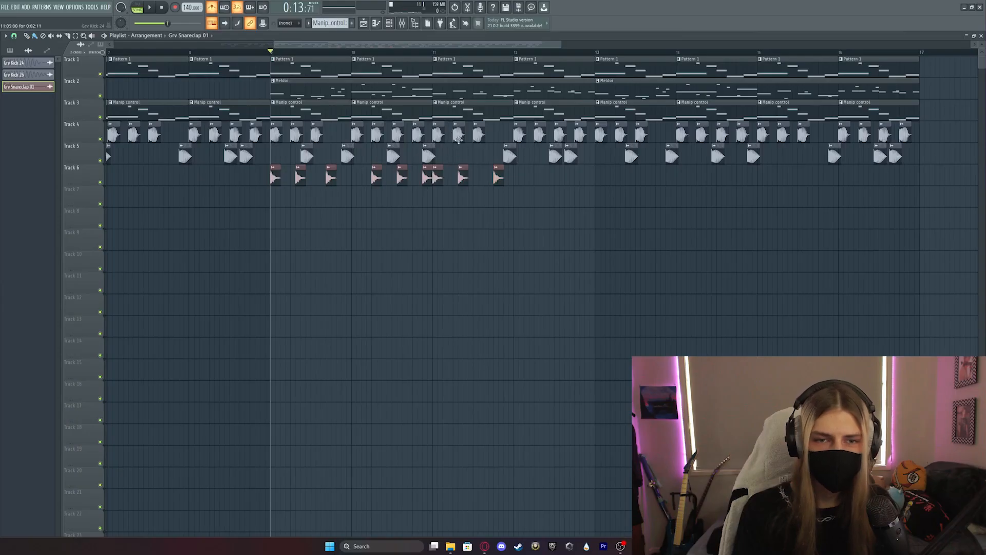
{"action": "key", "text": "space"}
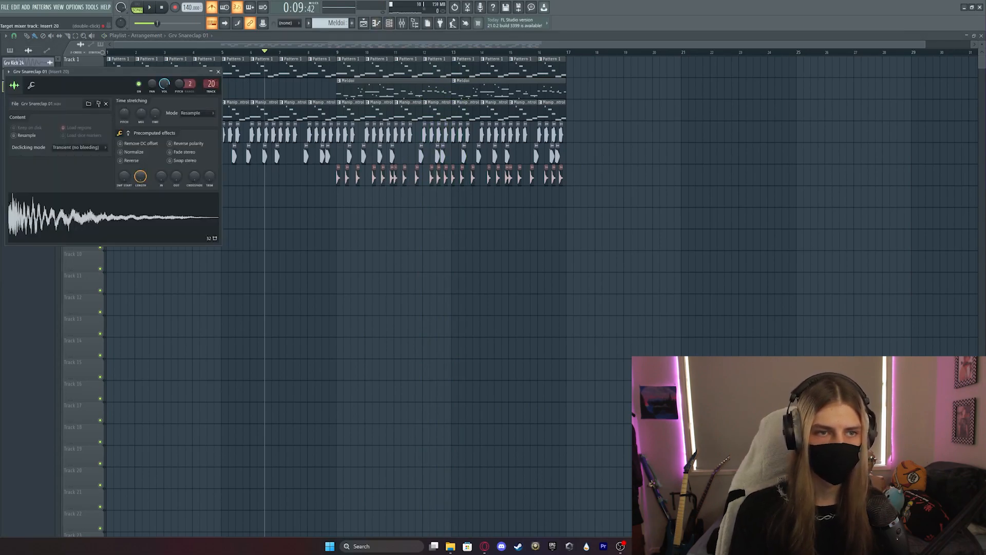
Process the snareclap on mixer track Insert 21 with Soundgoodizer and Manipulator, using Alternator 12, Ratio 0.5, FM 50 and a reduced dry/wet mix
{"action": "left_click", "coordinate": [218, 73]}
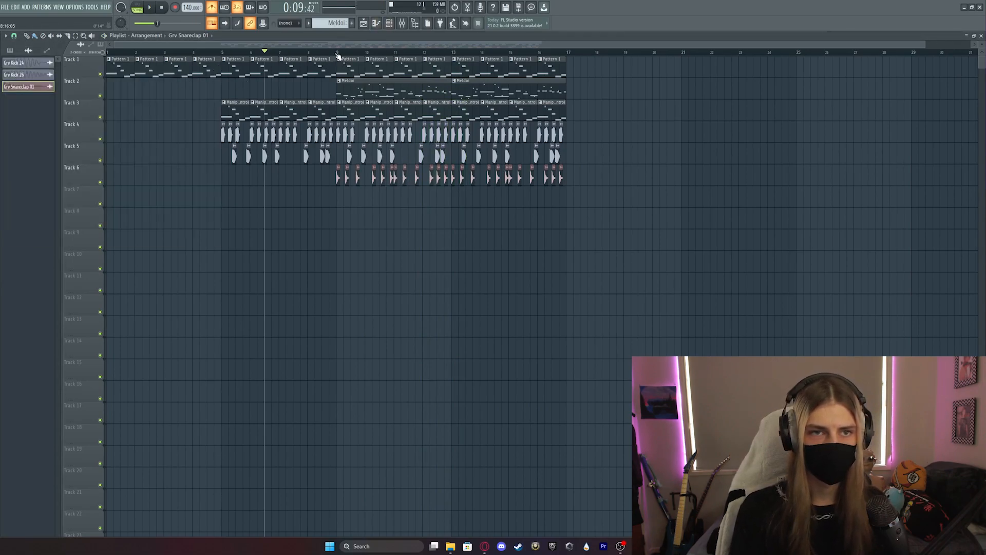
{"action": "left_click", "coordinate": [415, 23]}
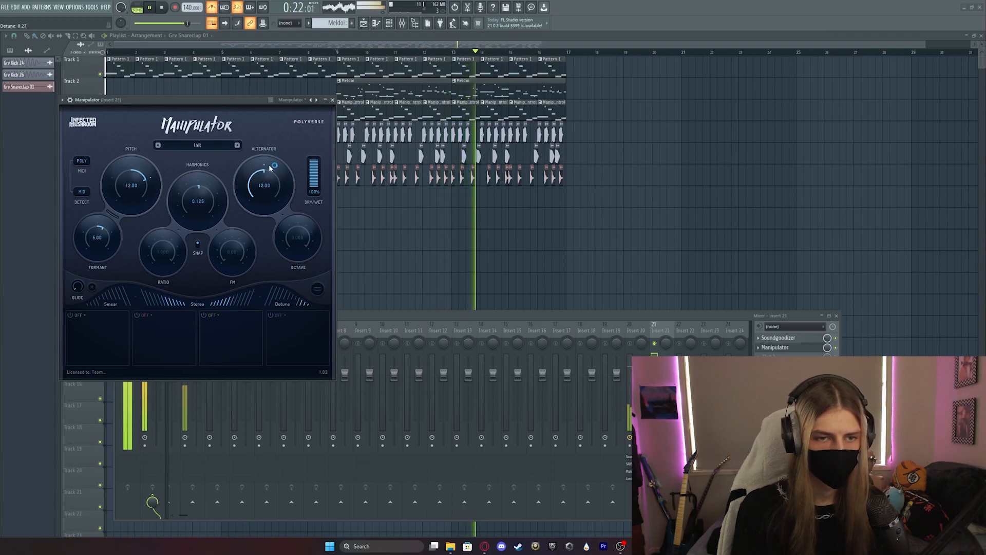
{"action": "left_click", "coordinate": [315, 178]}
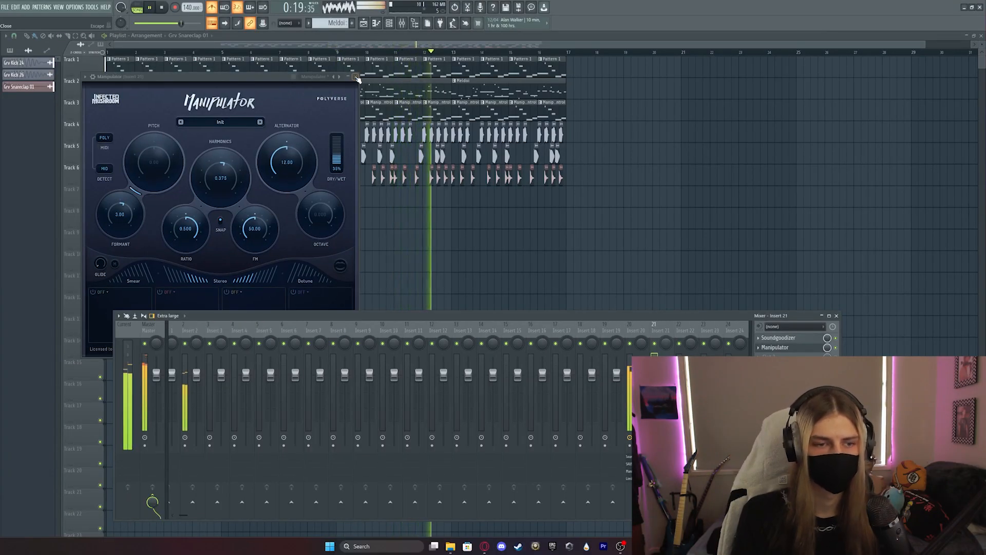
{"action": "left_click", "coordinate": [356, 77]}
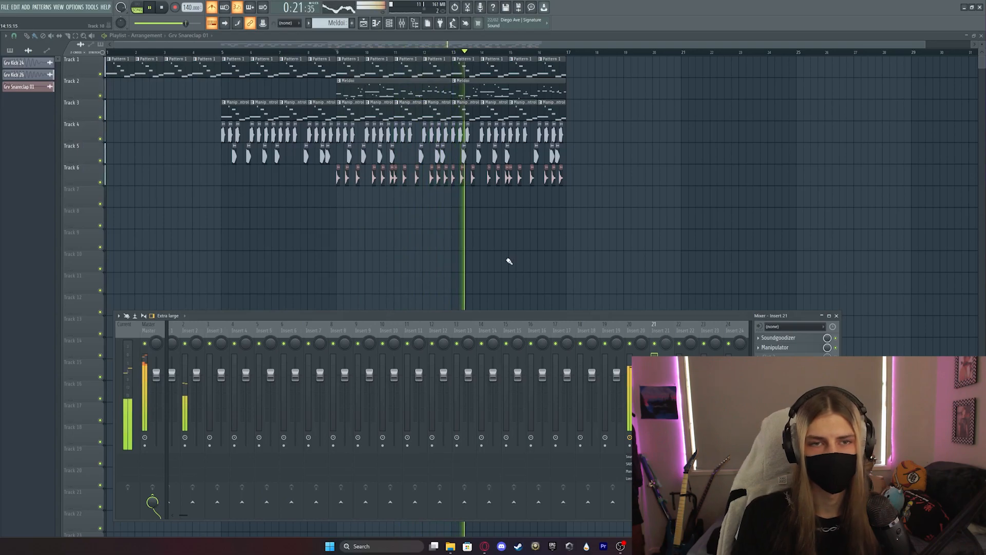
{"action": "key", "text": "space"}
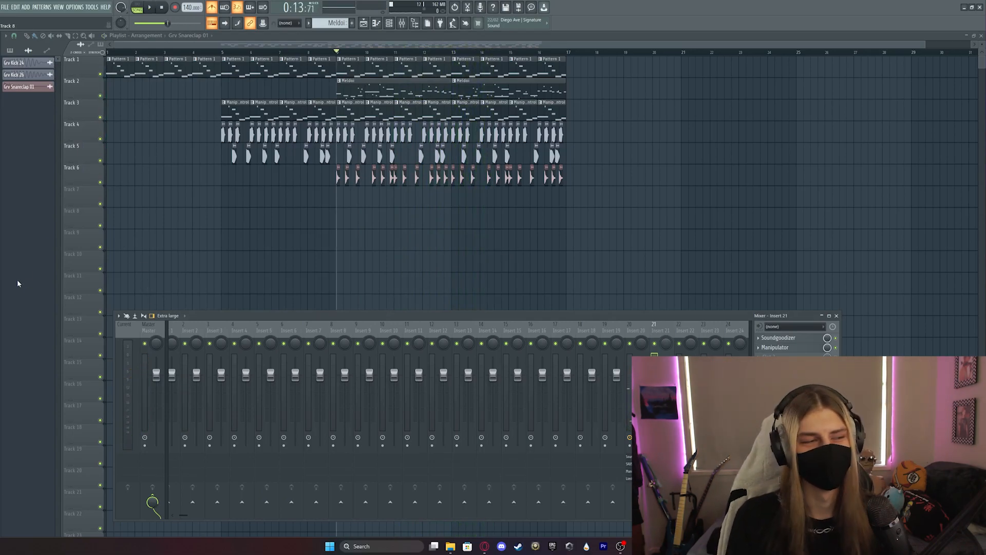
Place Industrial SFX 8 hits on Track 7 across bars 9 to 16 and audition the arrangement from bar 14
{"action": "key", "text": "alt+F8"}
{"action": "left_click", "coordinate": [54, 417]}
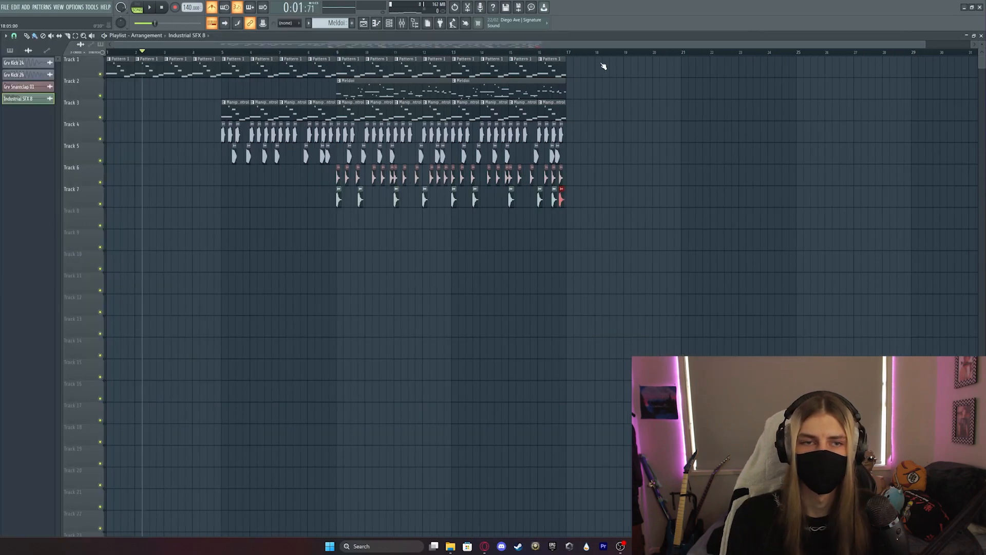
{"action": "left_click_drag", "start_coordinate": [568, 53], "coordinate": [479, 60]}
{"action": "key", "text": "space"}
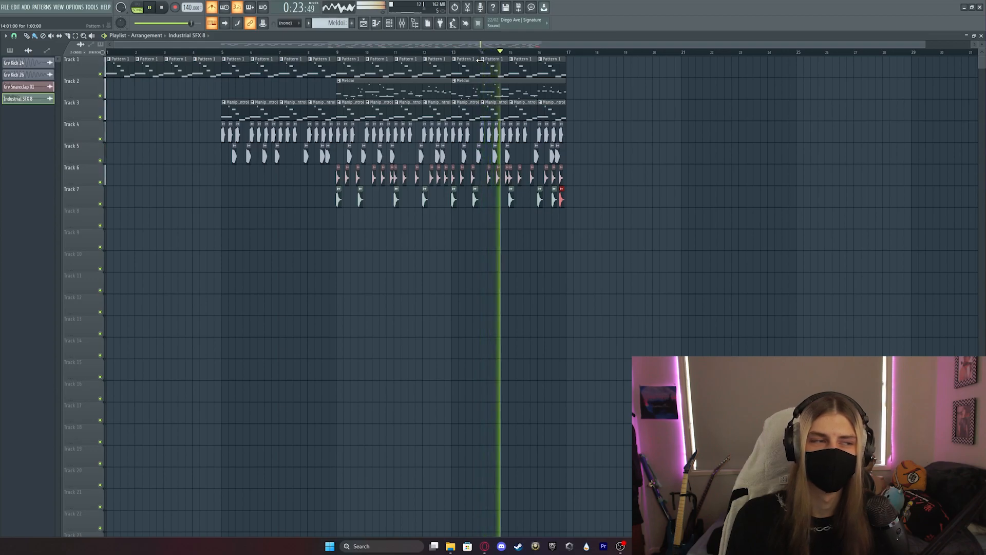
{"action": "key", "text": "space"}
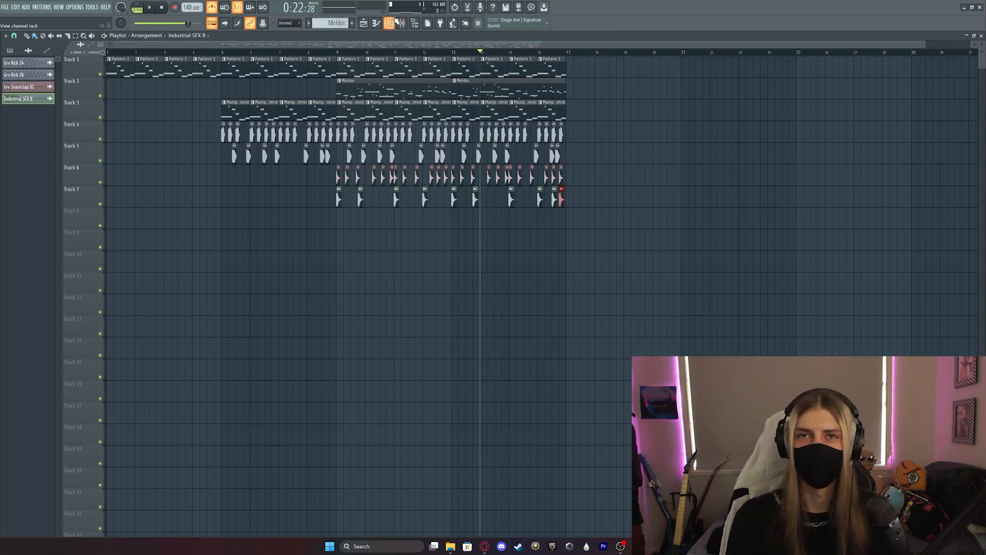
Play the arrangement from bar 4 and from bar 5 to check how the kicks enter
{"action": "key", "text": "Home"}
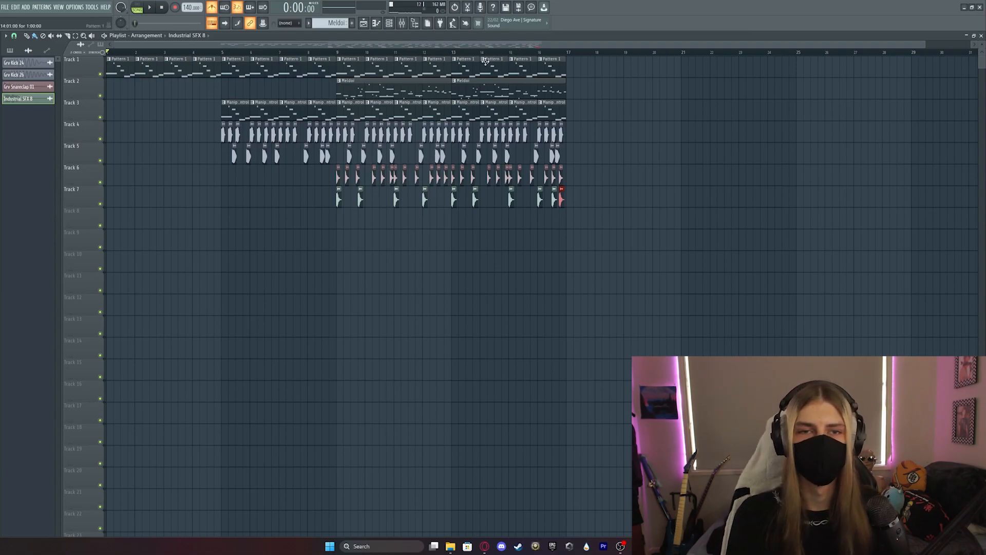
{"action": "left_click", "coordinate": [192, 52]}
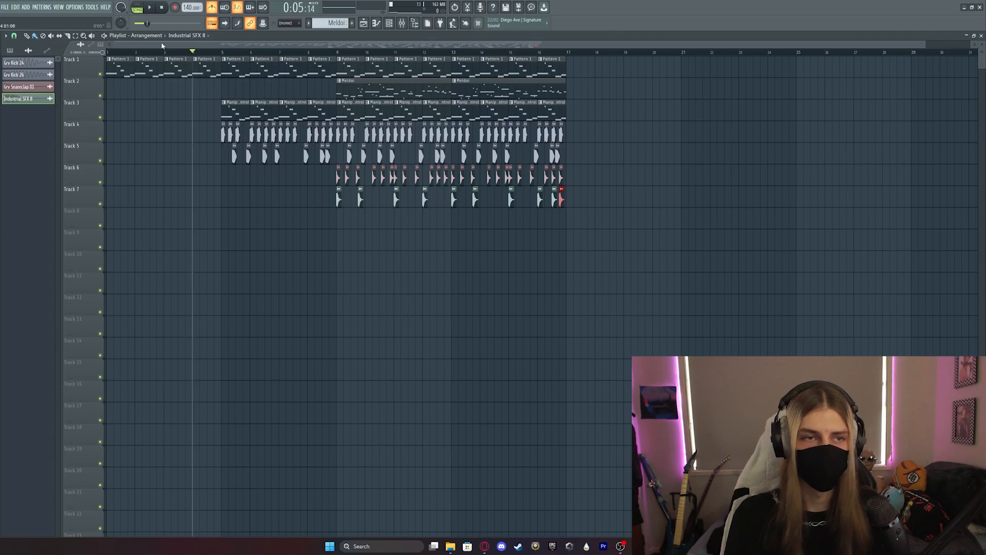
{"action": "key", "text": "space"}
{"action": "key", "text": "space"}
{"action": "left_click", "coordinate": [221, 52]}
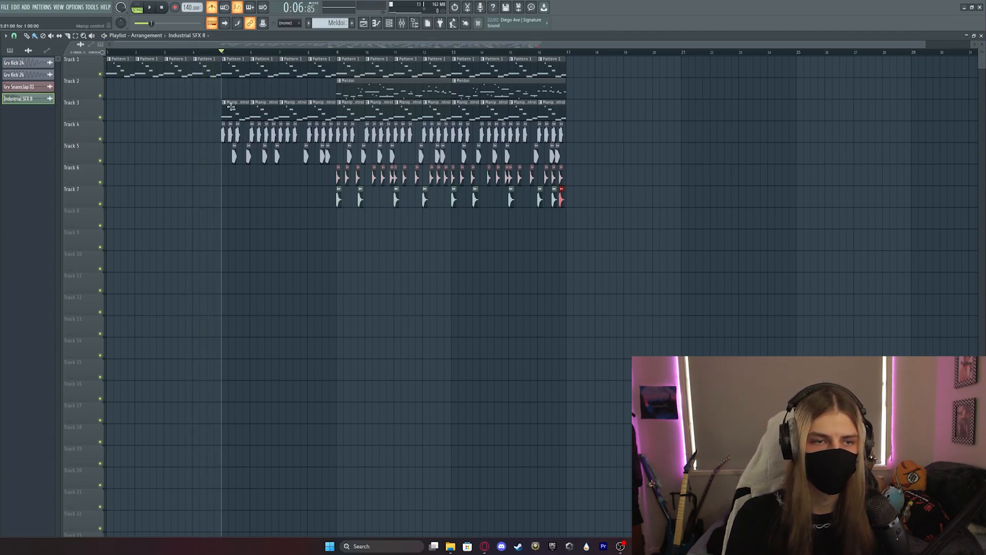
{"action": "key", "text": "space"}
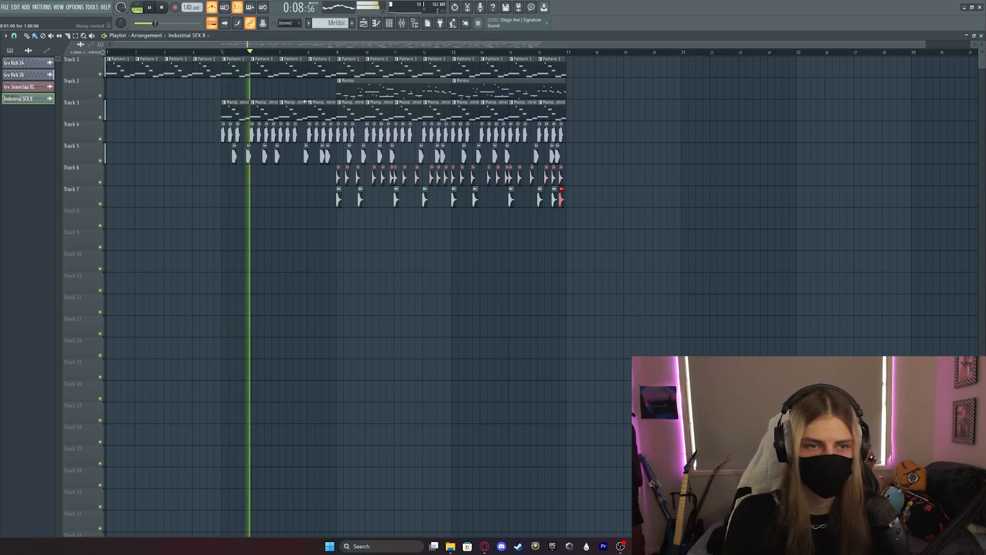
{"action": "key", "text": "space"}
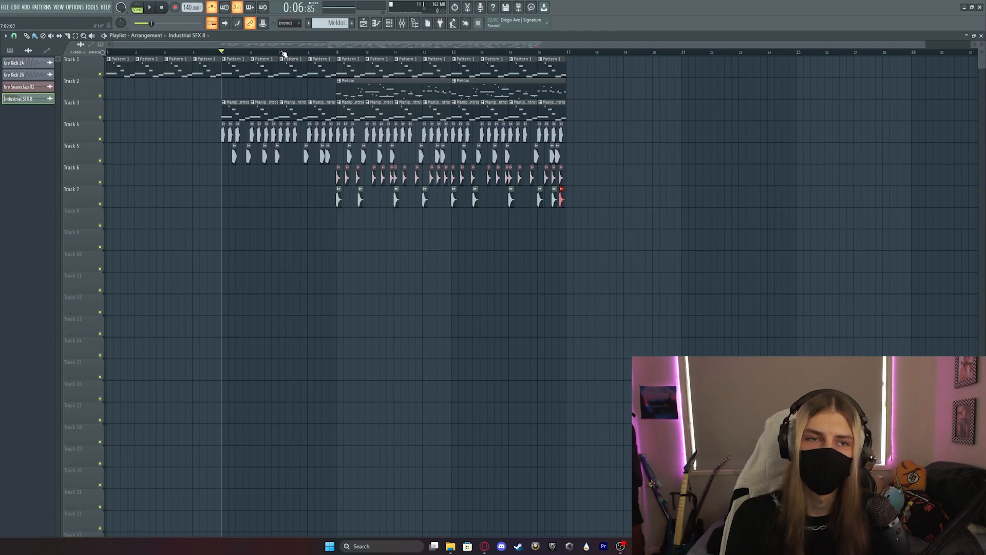
Play the arrangement from bar 9 to check the melody, kicks, snareclaps and SFX together
{"action": "left_click", "coordinate": [343, 54]}
{"action": "key", "text": "space"}
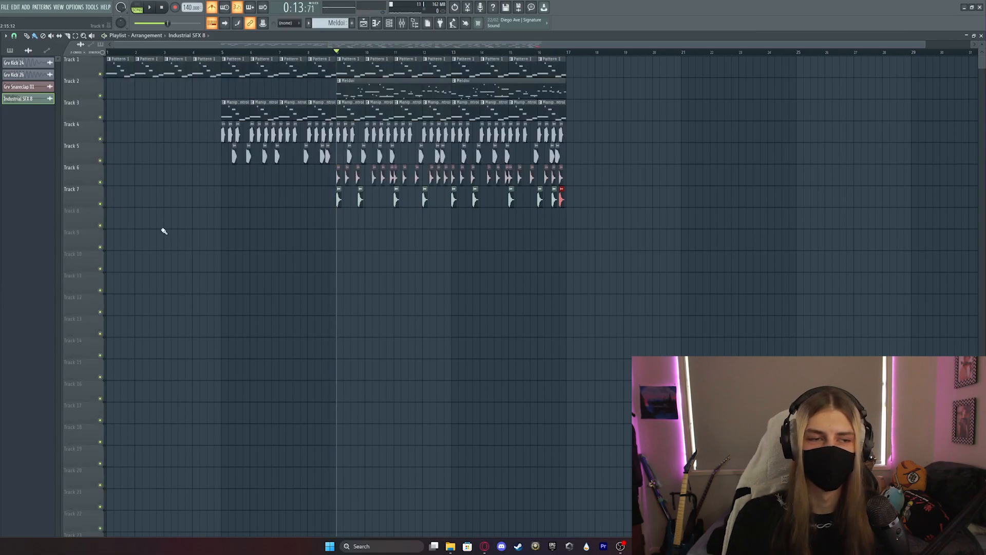
{"action": "mouse_move", "coordinate": [1, 350]}
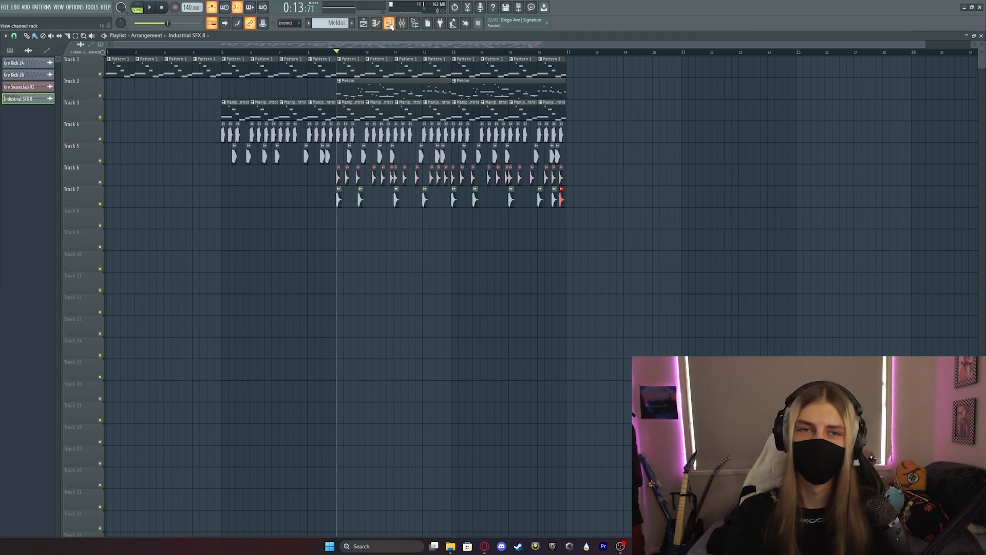
Set the Gross Beat time effect on mixer track Insert 2 to Complex 2
{"action": "left_click", "coordinate": [388, 24]}
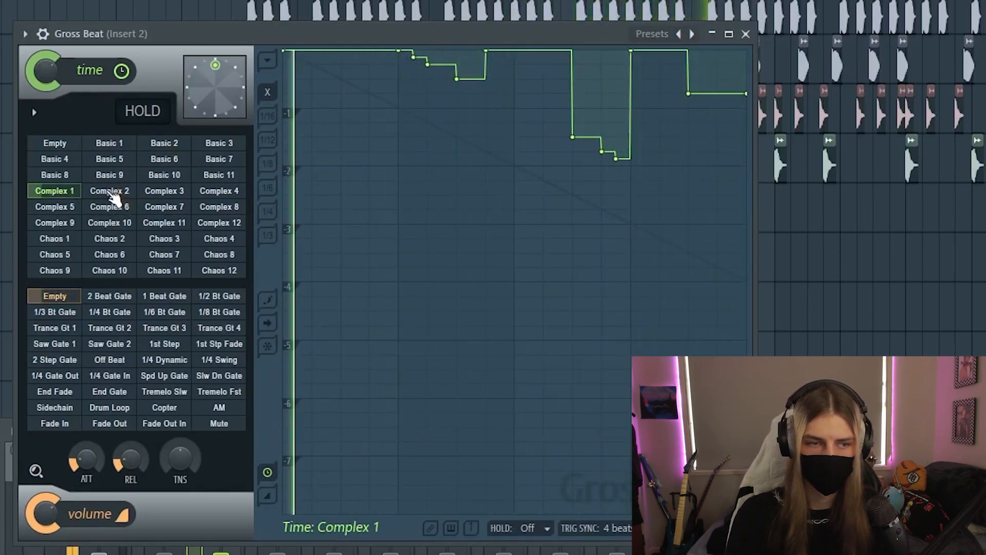
{"action": "left_click", "coordinate": [110, 192]}
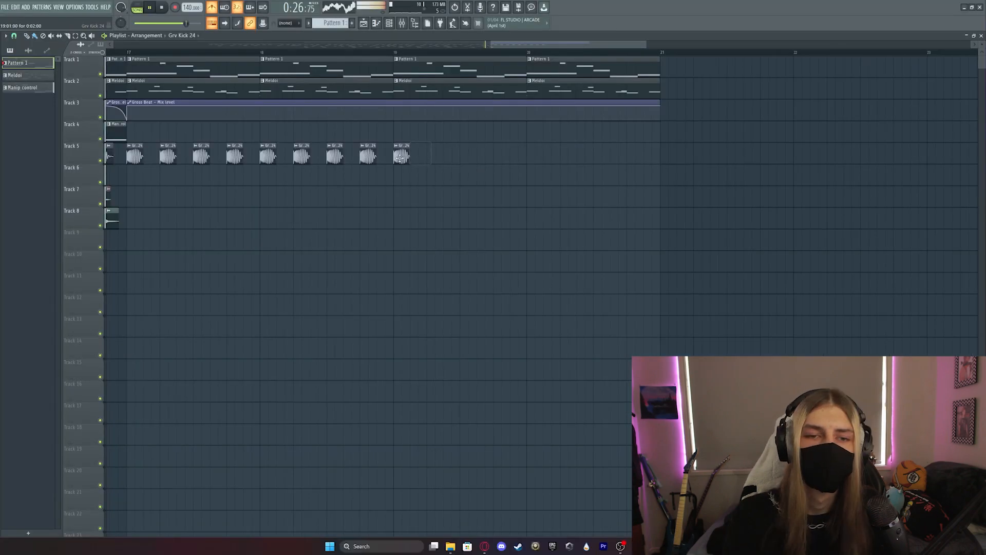
Paint back-to-back Grv Kick 24 hits on Track 5 from bar 19 up to bar 21 and add kicks on Track 6
{"action": "left_click_drag", "start_coordinate": [408, 157], "coordinate": [662, 164]}
{"action": "right_click", "coordinate": [662, 162]}
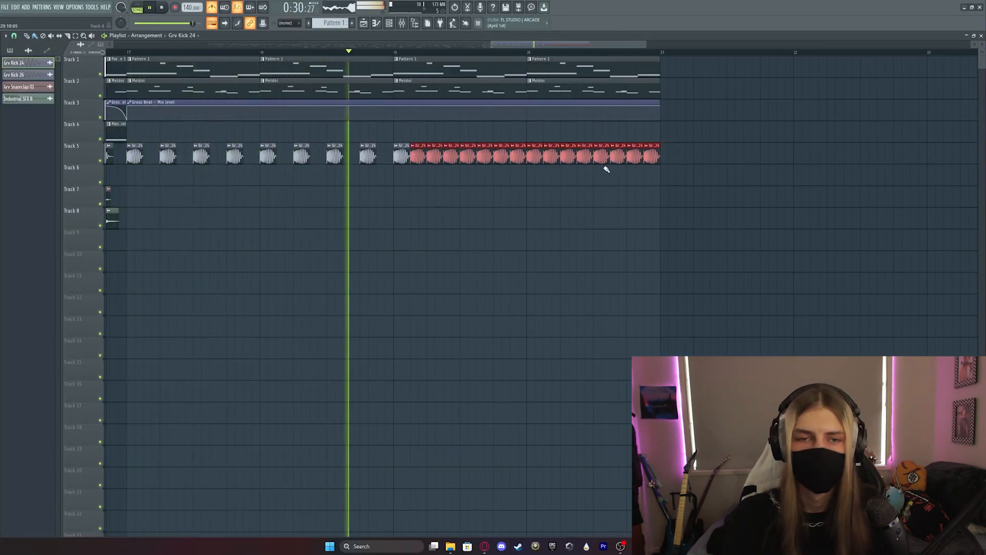
{"action": "left_click_drag", "start_coordinate": [407, 181], "coordinate": [648, 183]}
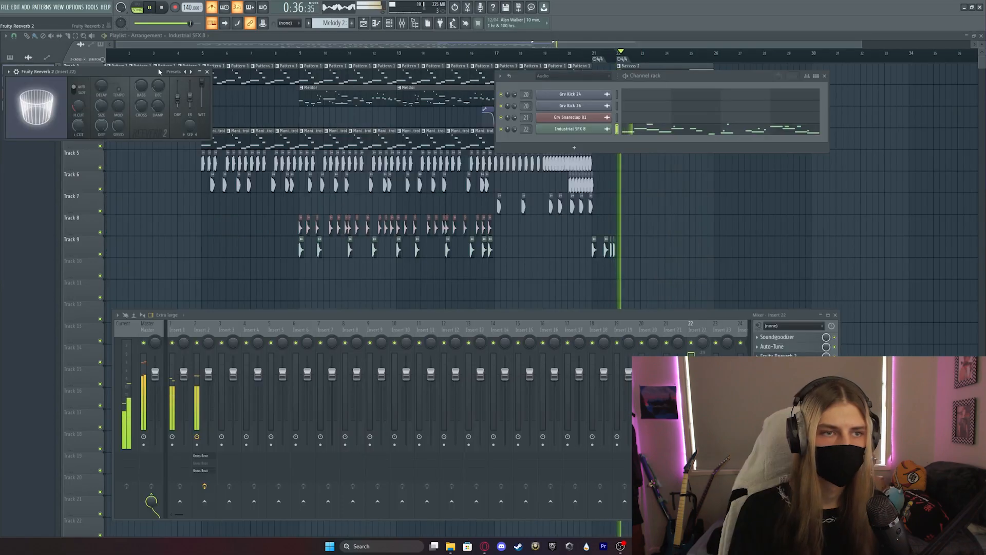
Raise the dry level of Fruity Reverb 2 on mixer track Insert 22, close the effect and stop playback
{"action": "left_click_drag", "start_coordinate": [177, 98], "coordinate": [177, 91]}
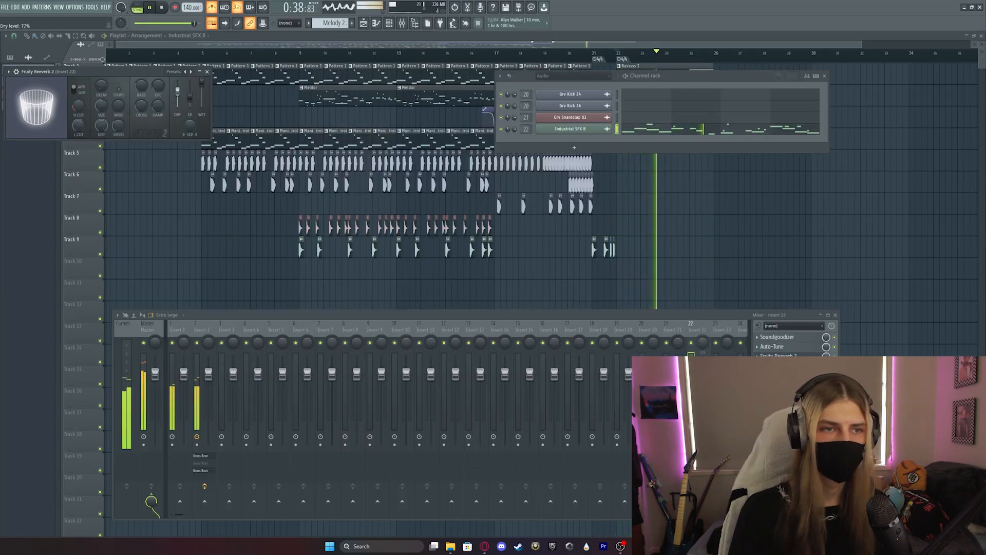
{"action": "left_click", "coordinate": [207, 71]}
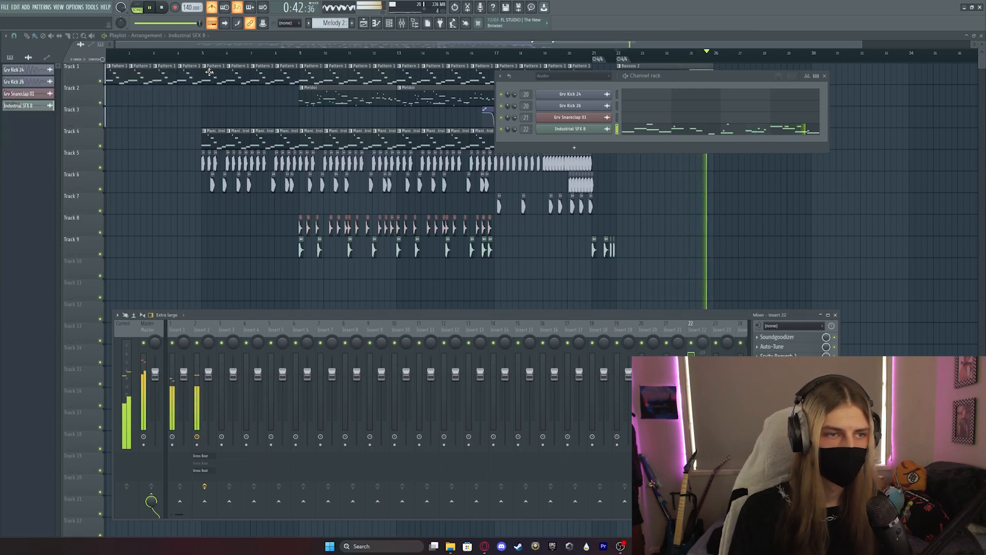
{"action": "key", "text": "space"}
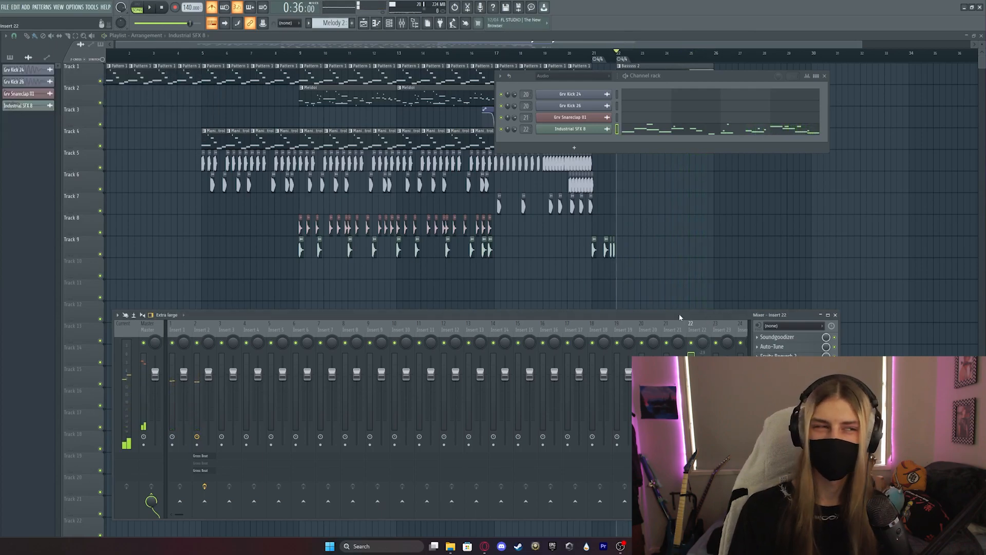
Find the VT_CB cowbell sample in the Legacy Vintage drums and add it to the channel rack
{"action": "key", "text": "alt+F8"}
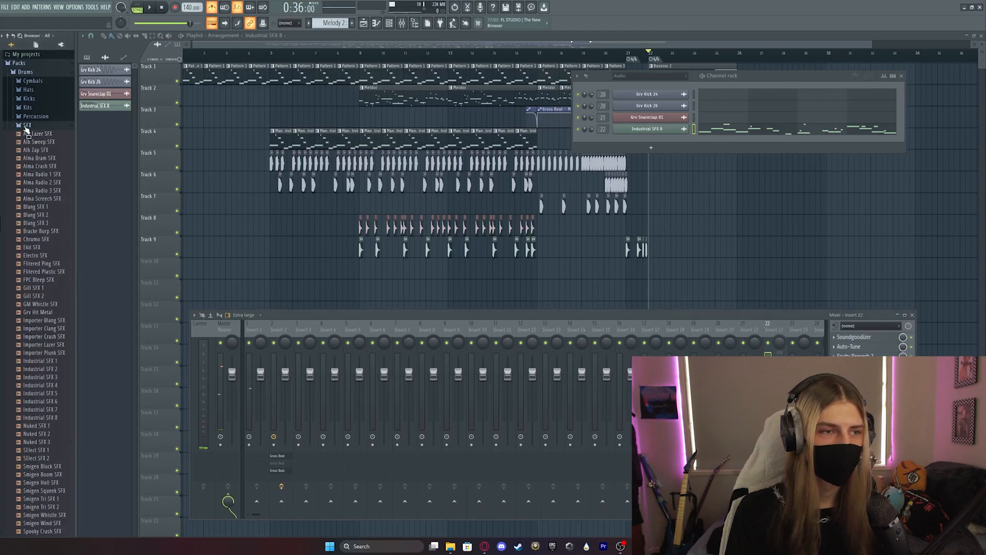
{"action": "left_click", "coordinate": [25, 126]}
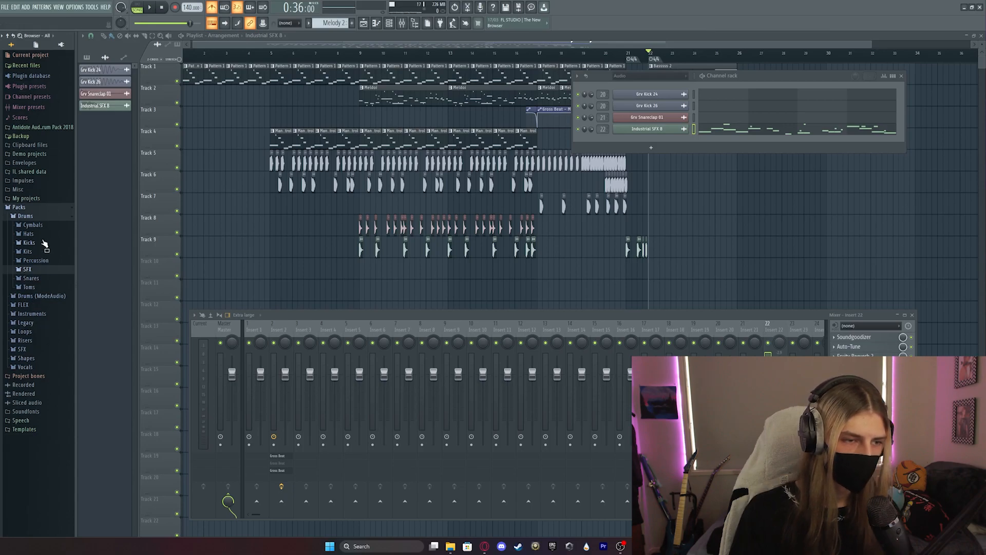
{"action": "left_click", "coordinate": [31, 323]}
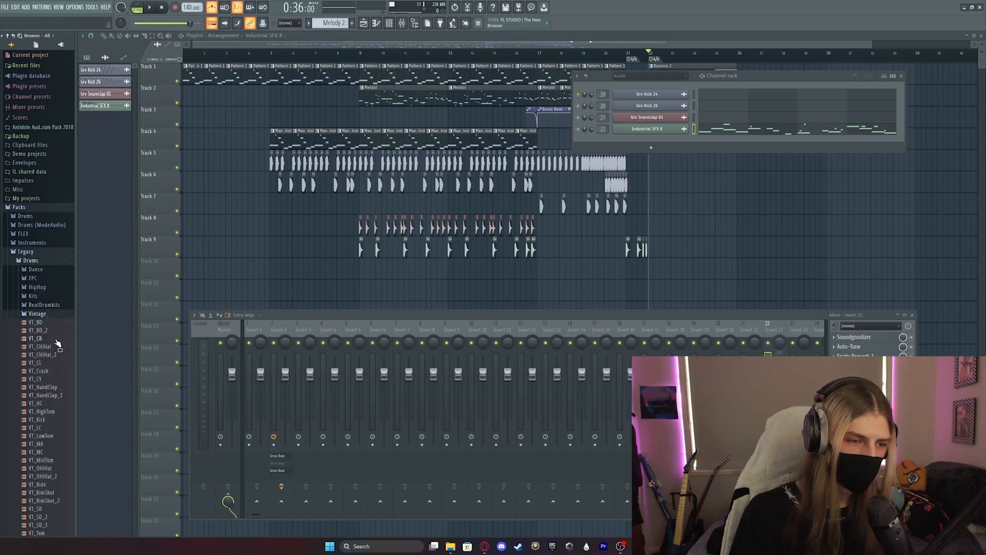
{"action": "left_click", "coordinate": [44, 338]}
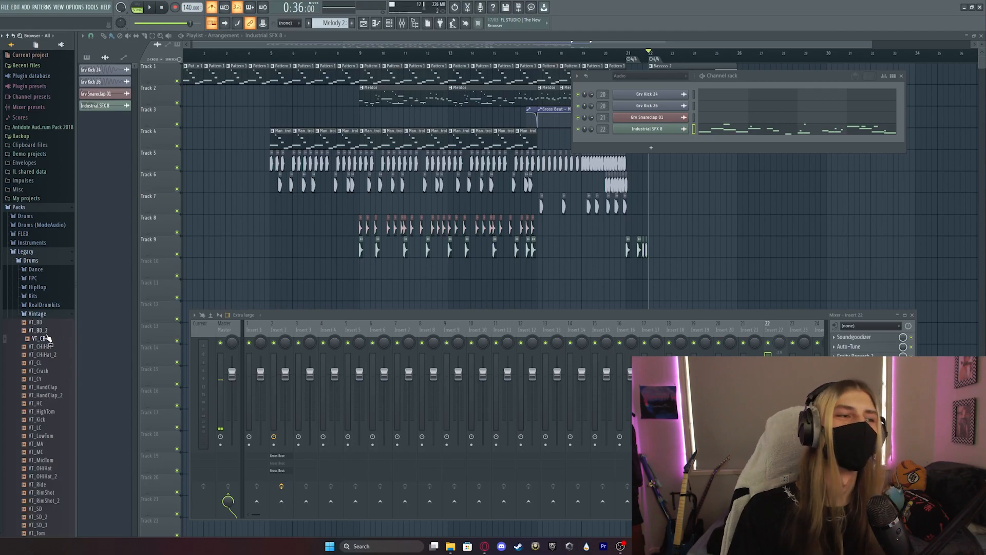
{"action": "left_click_drag", "start_coordinate": [48, 339], "coordinate": [497, 192]}
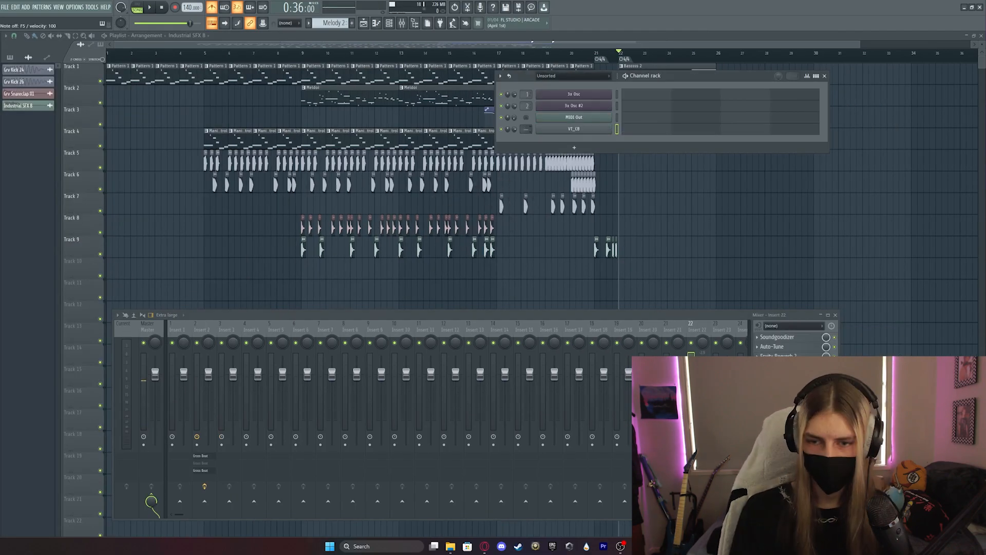
Route VT_CB to mixer track Insert 22, audition a few notes with it and name the pattern PHONK
{"action": "left_click_drag", "start_coordinate": [525, 129], "coordinate": [525, 82]}
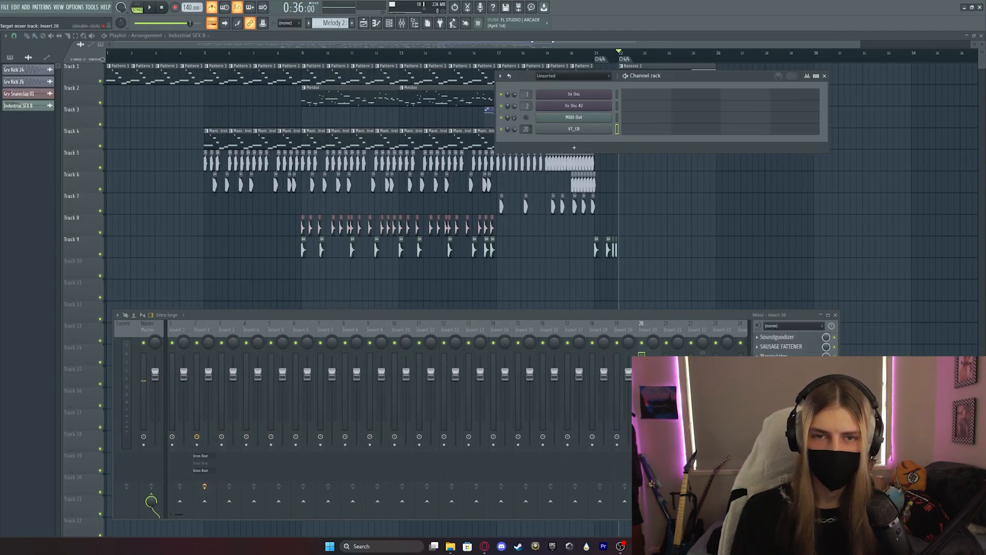
{"action": "key", "text": "w"}
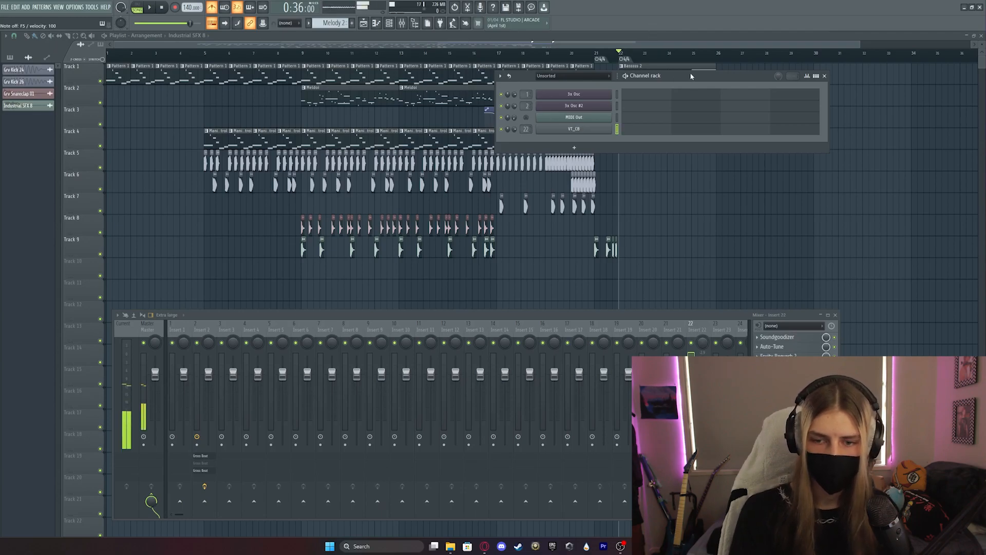
{"action": "key", "text": "r"}
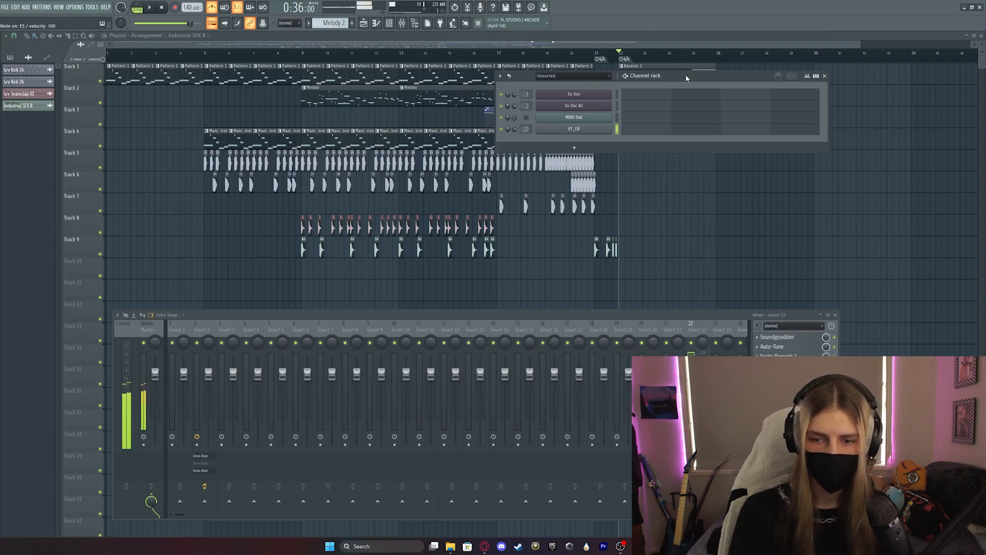
{"action": "type", "text": "PHONK"}
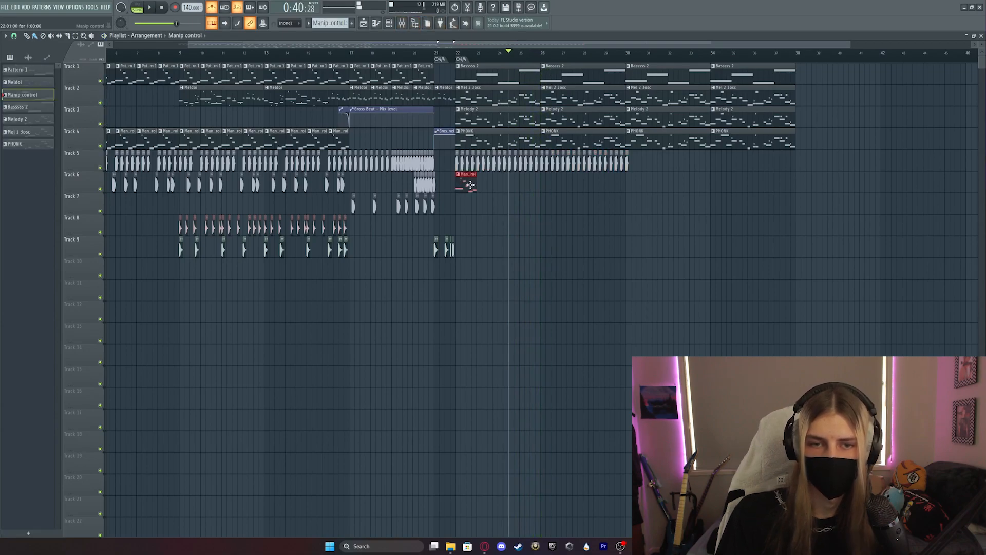
Paste the four long bass notes into the Manip control pattern after its existing notes and compare them with the bass pattern
{"action": "double_click", "coordinate": [470, 185]}
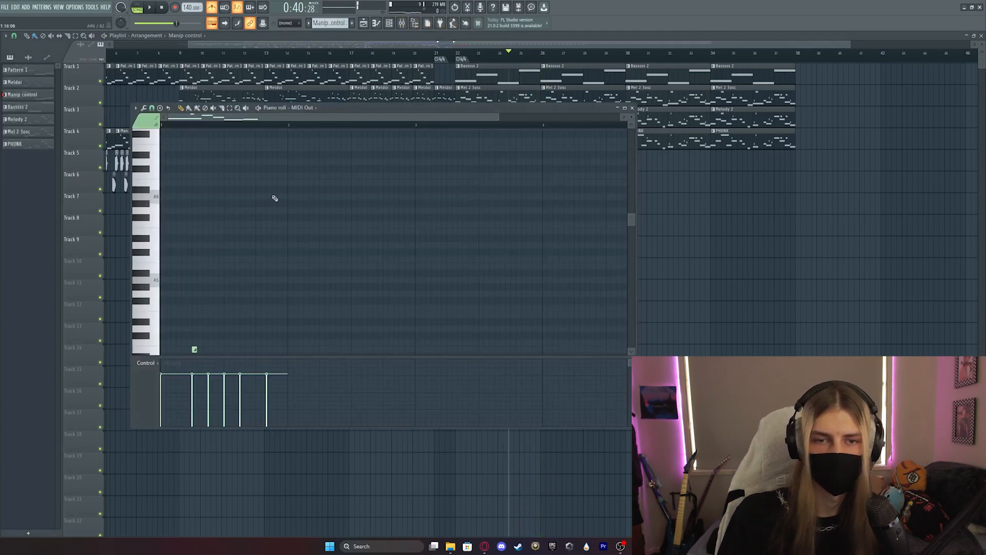
{"action": "key", "text": "ctrl+v"}
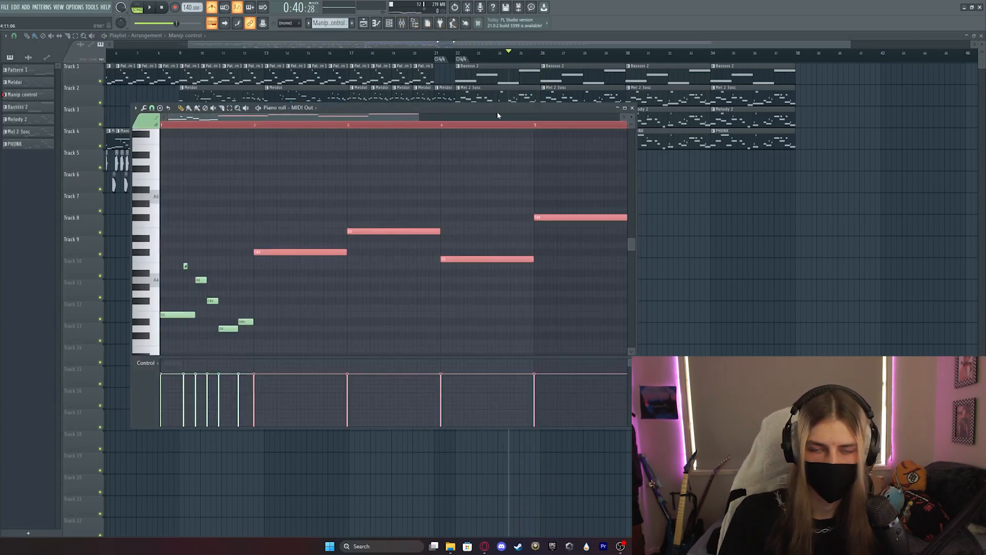
{"action": "double_click", "coordinate": [486, 79]}
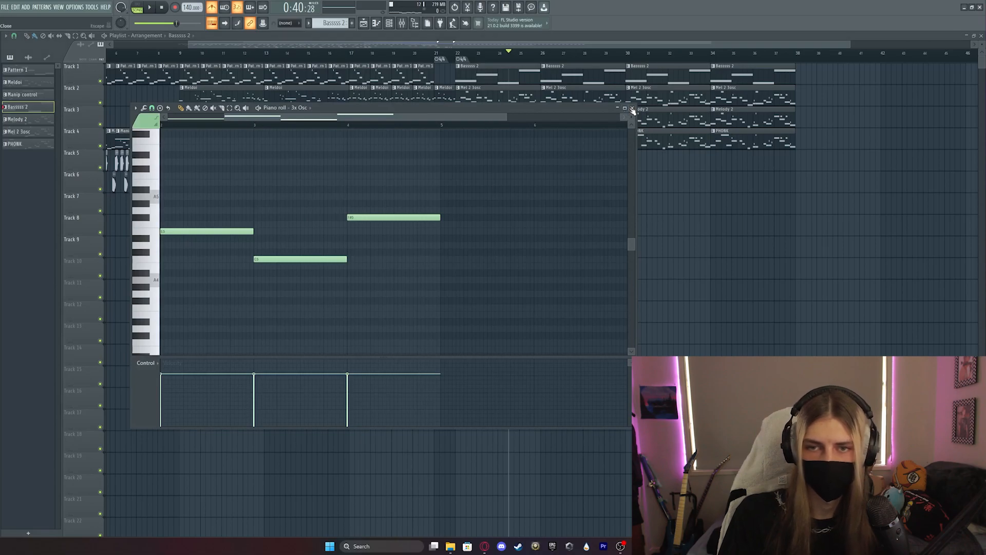
{"action": "left_click", "coordinate": [632, 109]}
Place Manip control clips on Track 6 at bars 22 and 26, playing the section from bar 22 to check it
{"action": "left_click", "coordinate": [473, 179]}
{"action": "left_click_drag", "start_coordinate": [450, 56], "coordinate": [455, 53]}
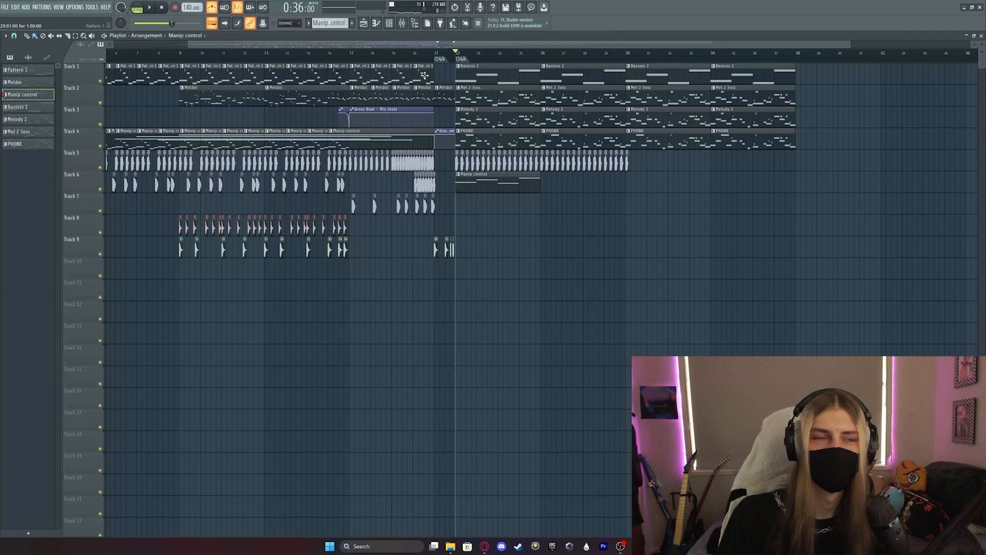
{"action": "key", "text": "space"}
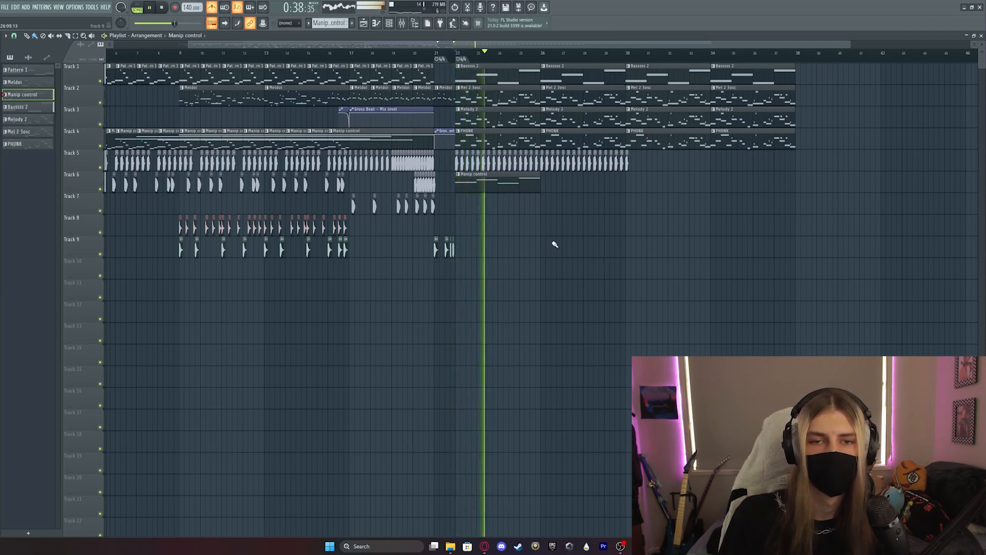
{"action": "left_click", "coordinate": [544, 183]}
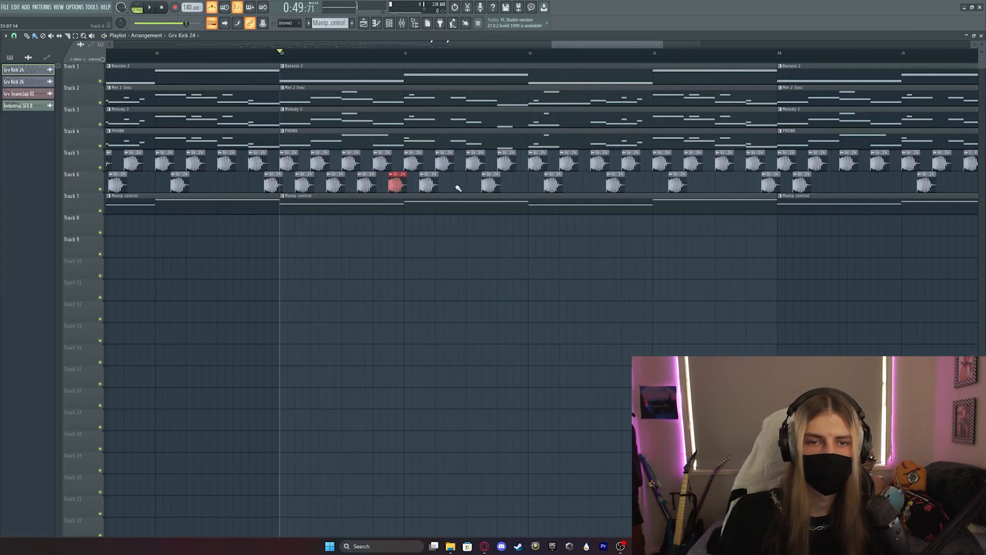
Fill the gaps on Track 6 with extra Grv Kick 24 hits from bar 31 through bar 34, checking the rhythm in playback
{"action": "left_click", "coordinate": [459, 185]}
{"action": "key", "text": "space"}
{"action": "left_click", "coordinate": [523, 184]}
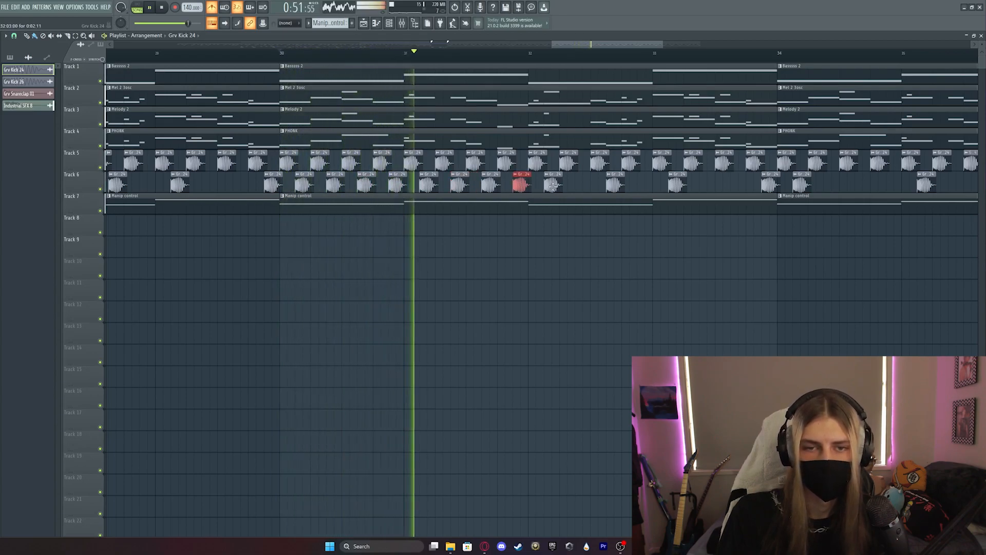
{"action": "left_click", "coordinate": [589, 184]}
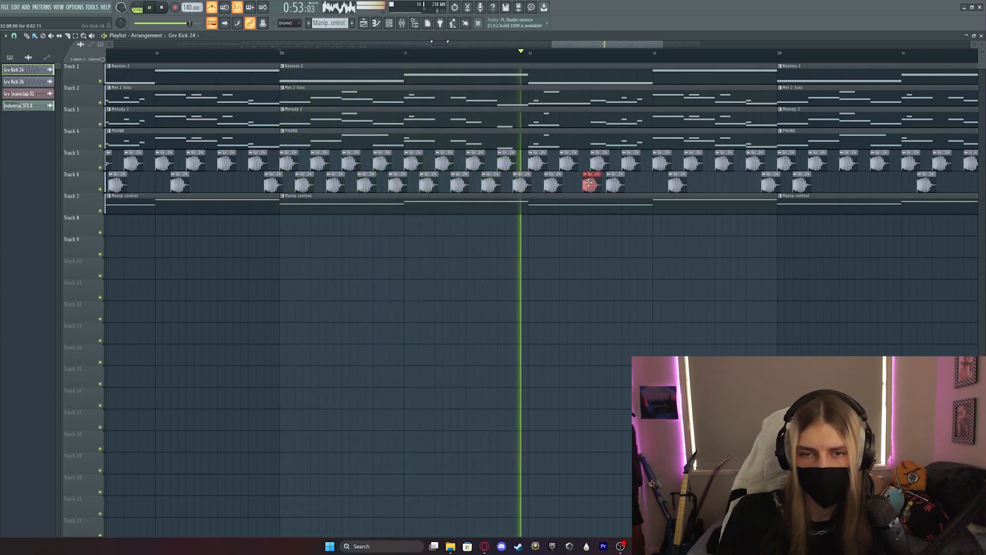
{"action": "left_click", "coordinate": [644, 184]}
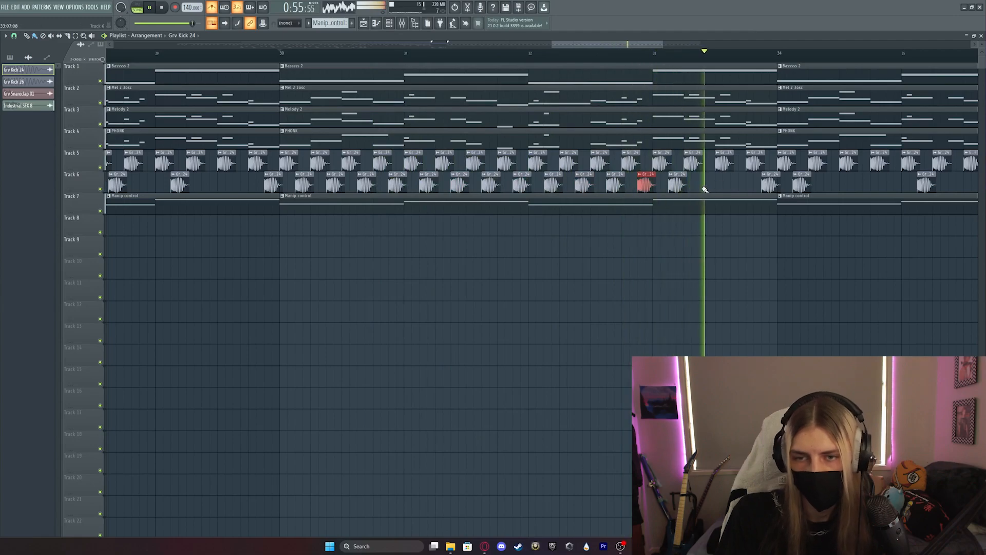
{"action": "key", "text": "space"}
{"action": "scroll", "coordinate": [378, 185], "scroll_direction": "right", "scroll_amount": 3}
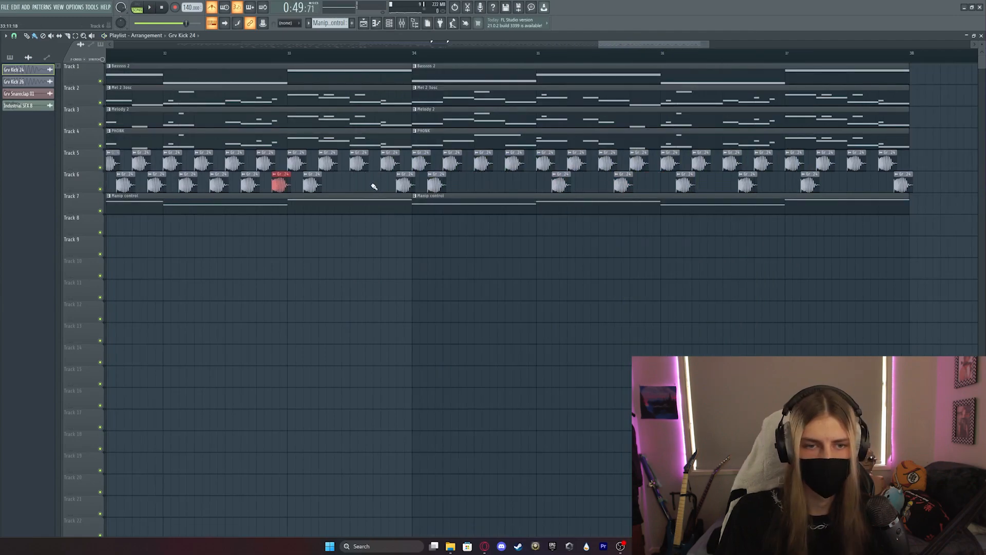
{"action": "left_click", "coordinate": [457, 185]}
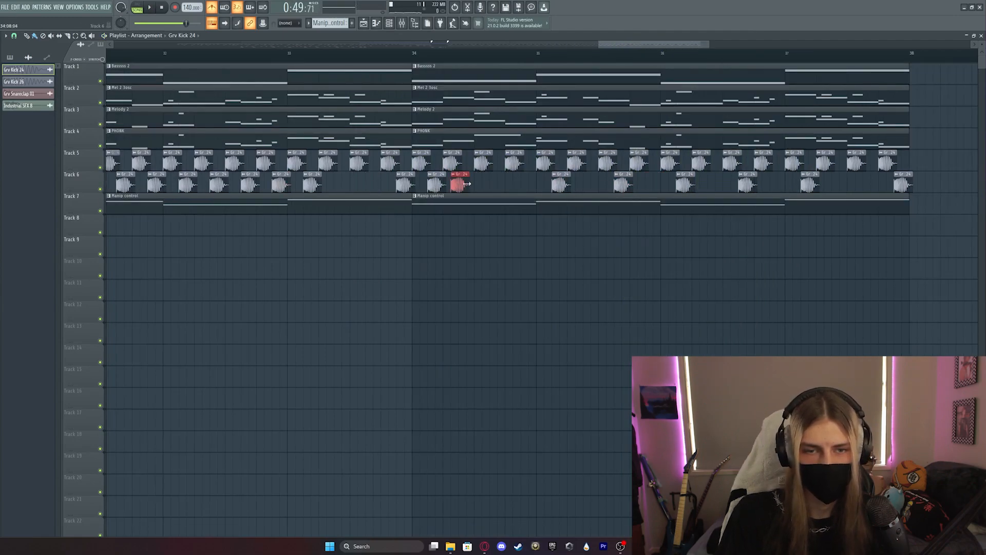